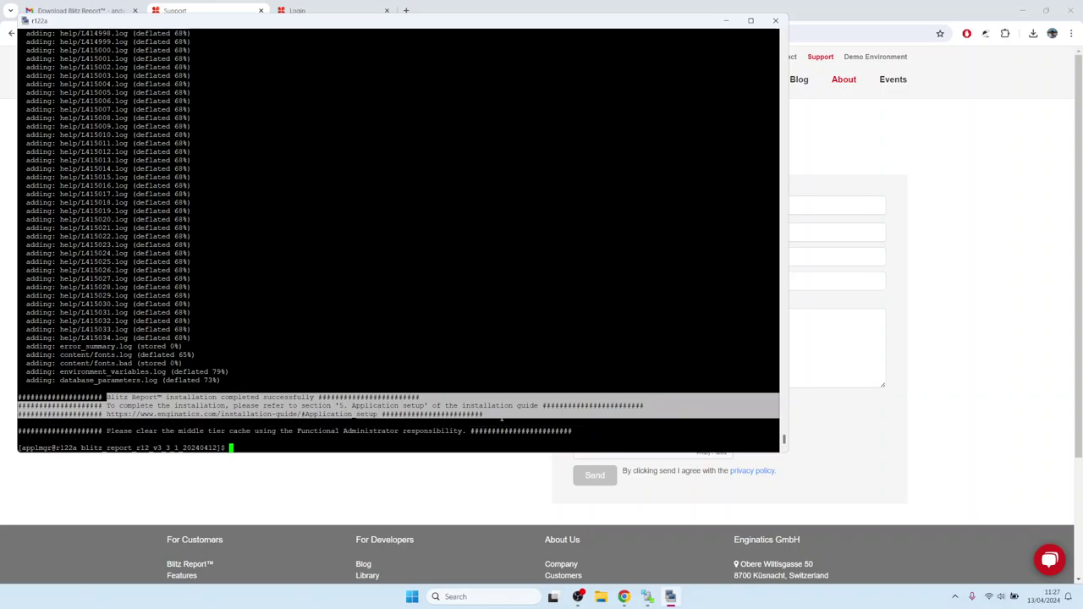
- Highlight the 'clear the middle tier cache' message in the finished Blitz Report install output
click(224, 370)
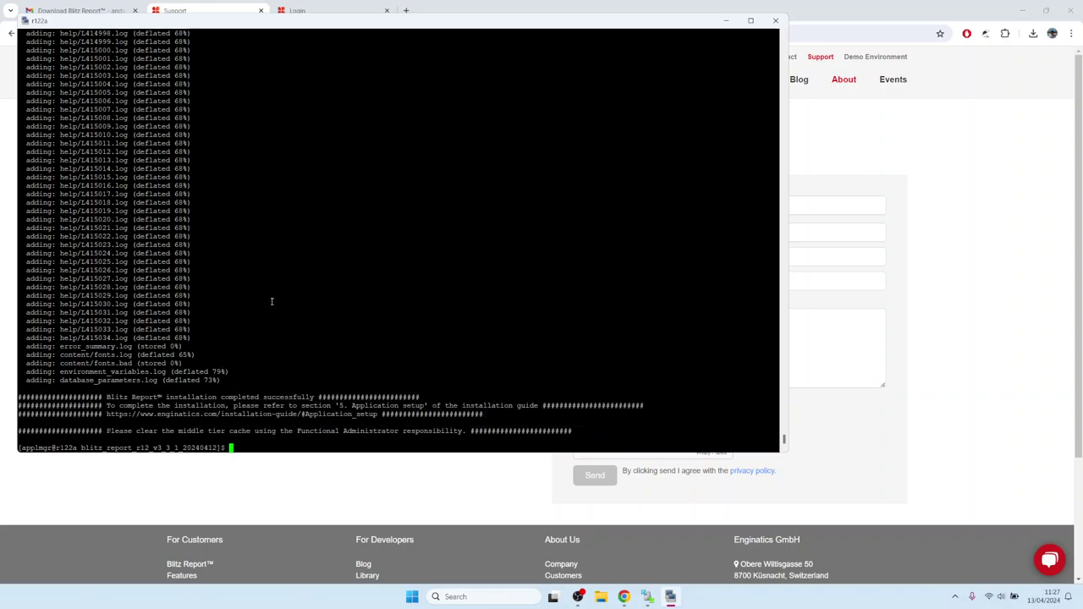
drag(124, 436, 467, 433)
click(331, 347)
- Review guide step 6 on clearing the middle tier cache, then log in to Oracle EBS
click(973, 288)
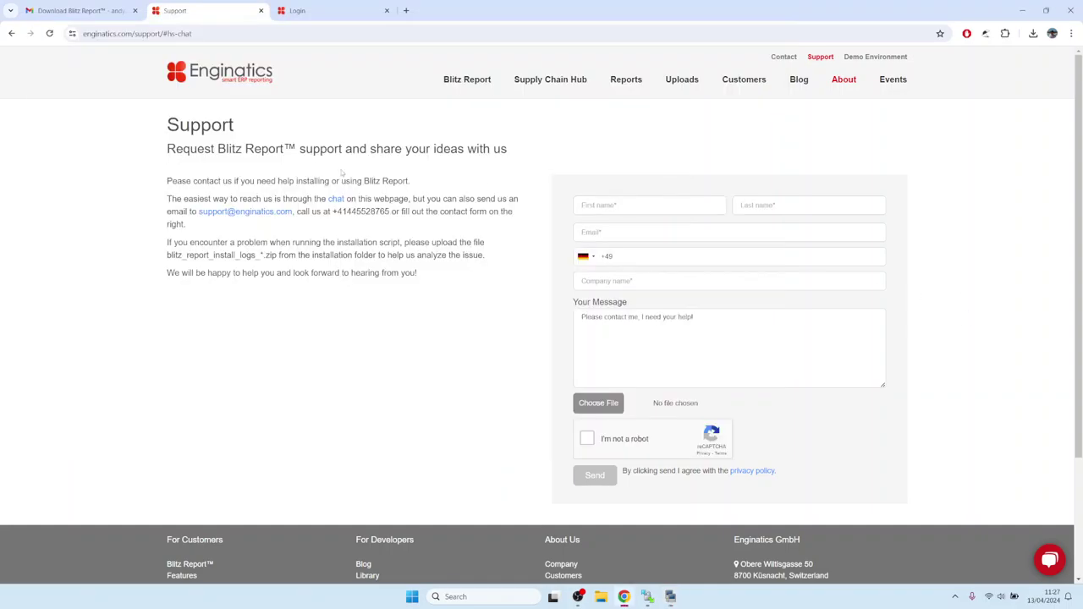
click(12, 33)
mouse_move(476, 90)
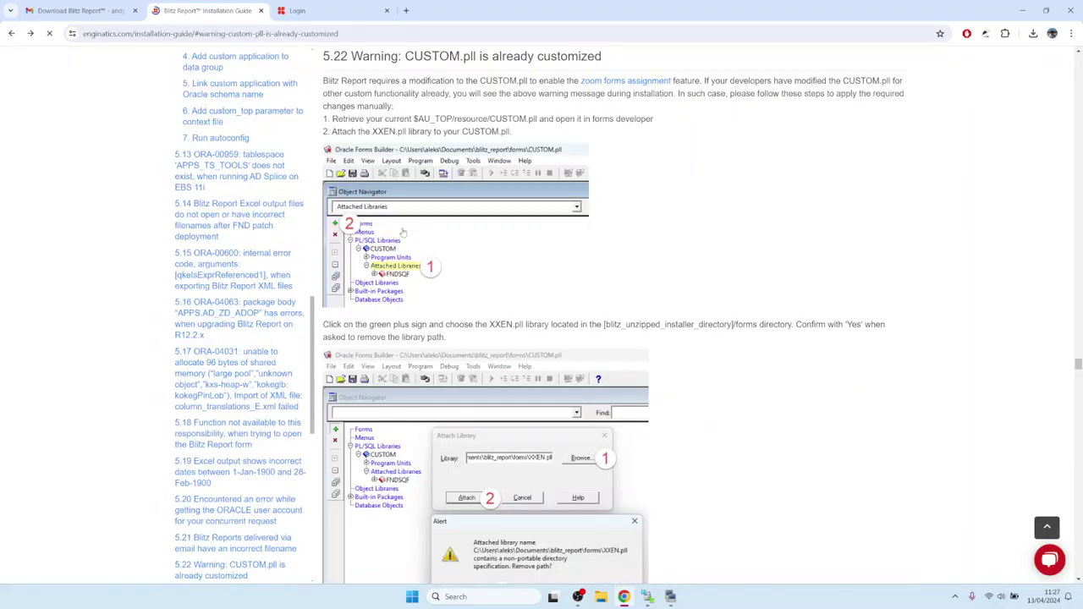
click(12, 33)
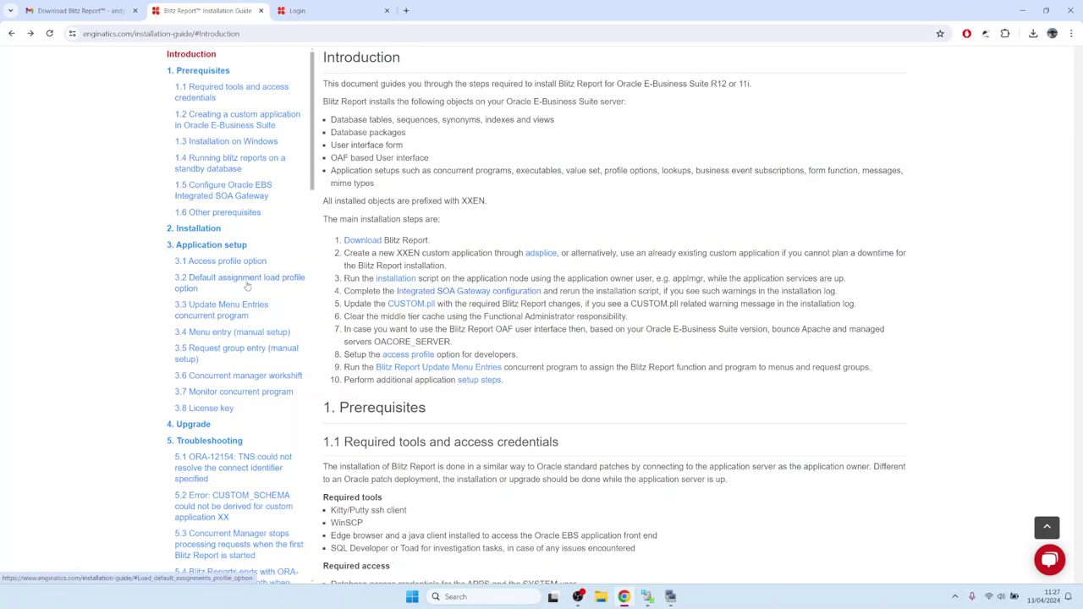
click(203, 245)
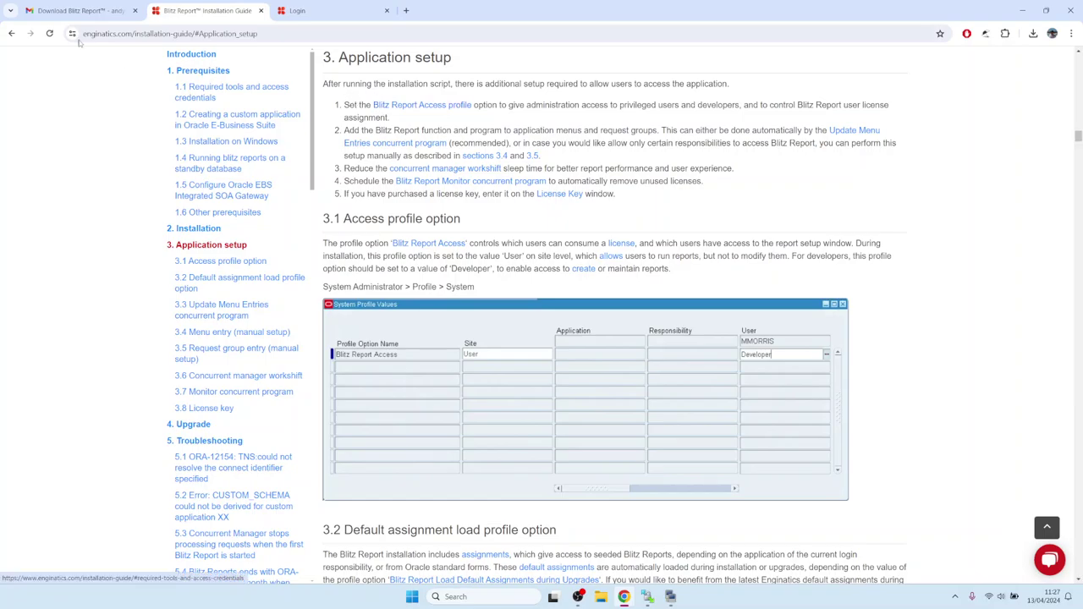
click(12, 34)
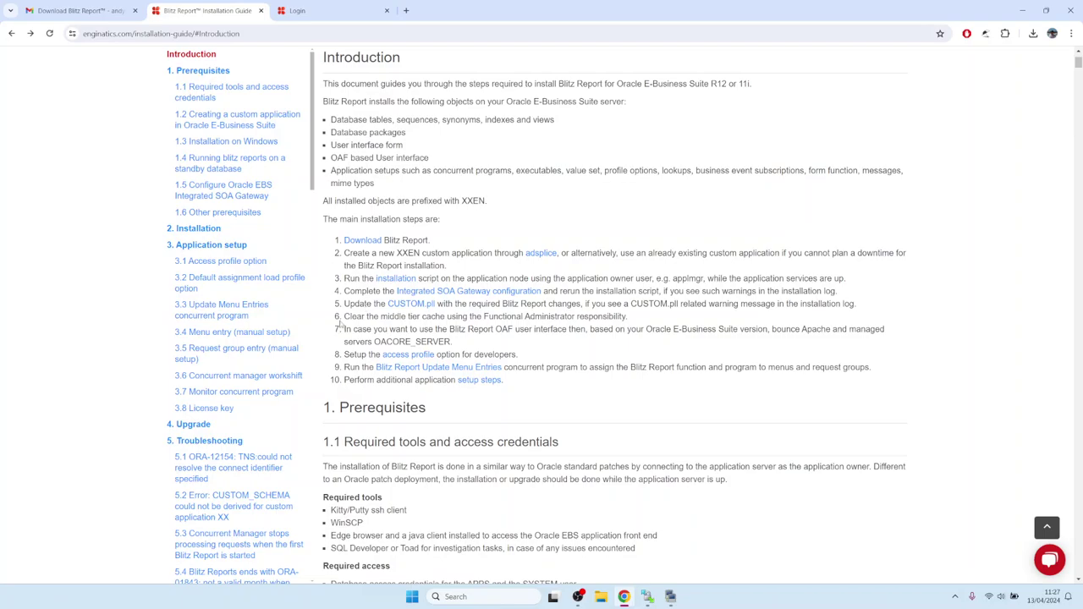
drag(350, 315, 633, 323)
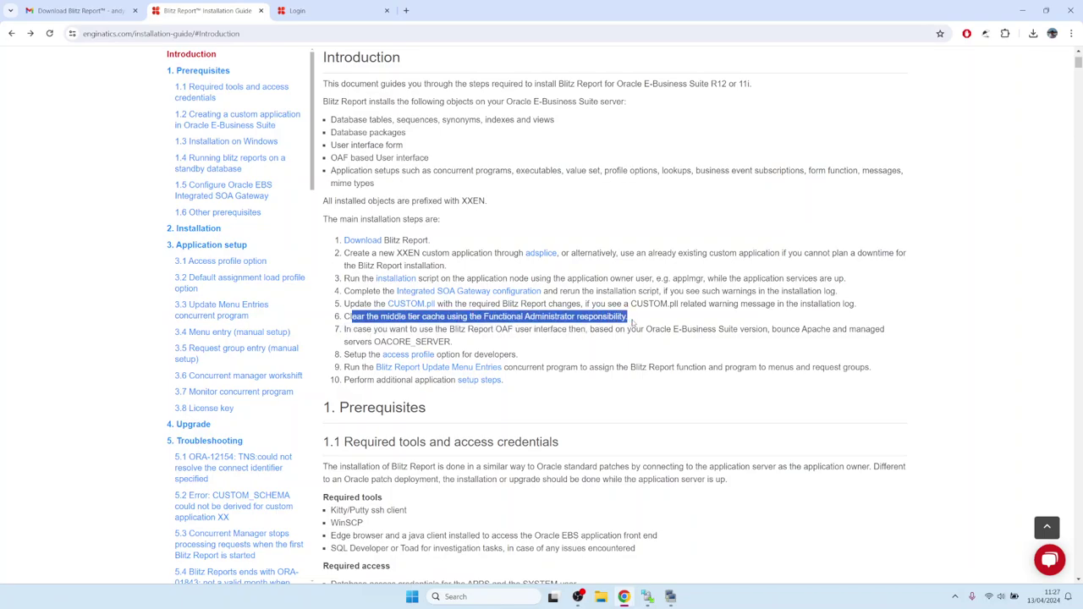
click(323, 12)
click(512, 241)
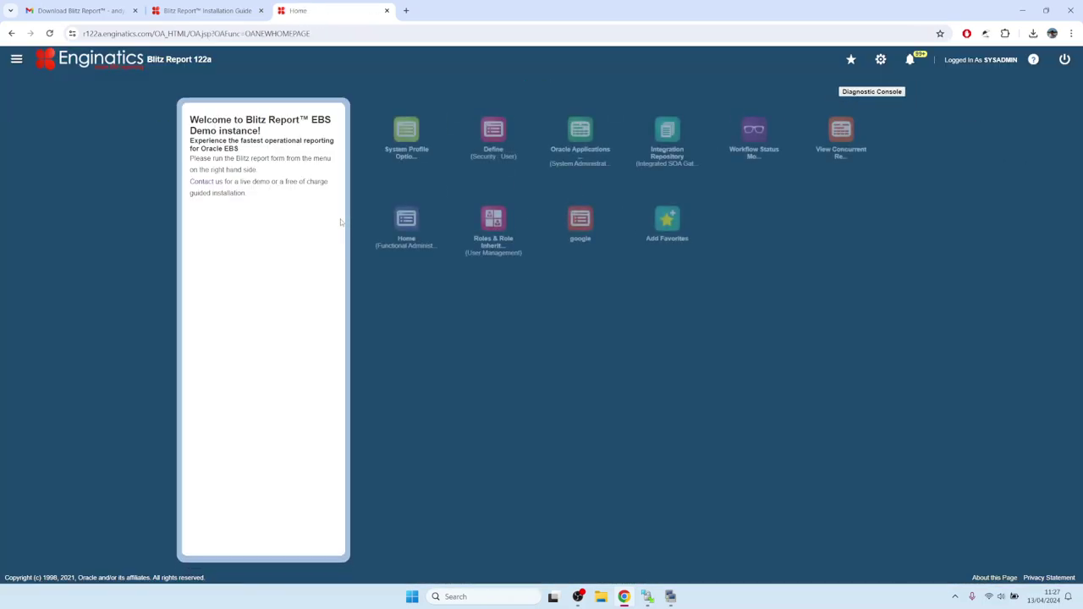
- Clear All Cache in Functional Administrator's Caching Framework Global Configuration and return home
click(408, 224)
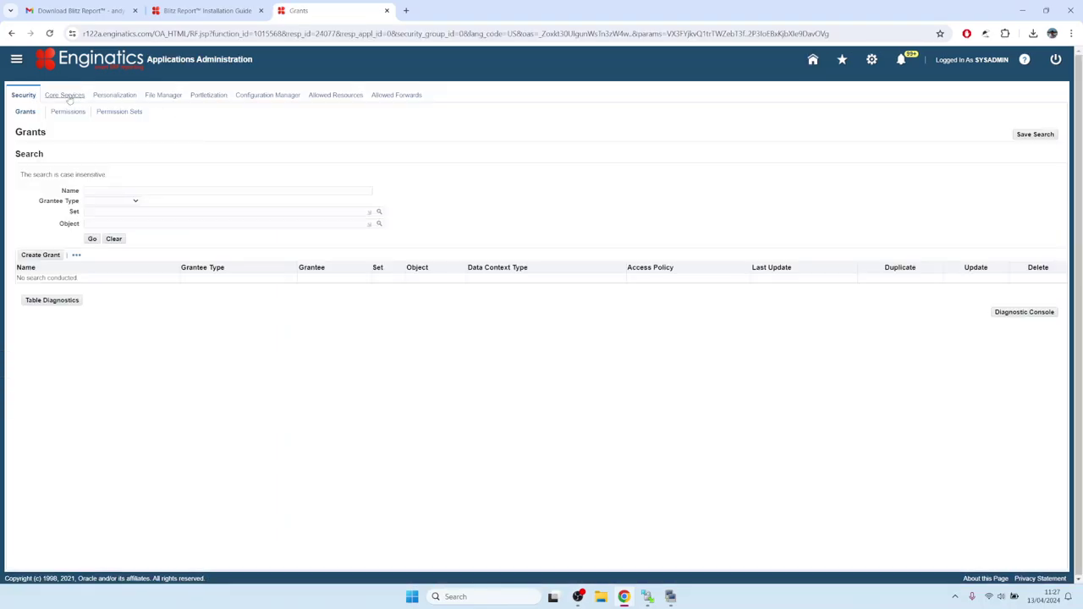
click(68, 96)
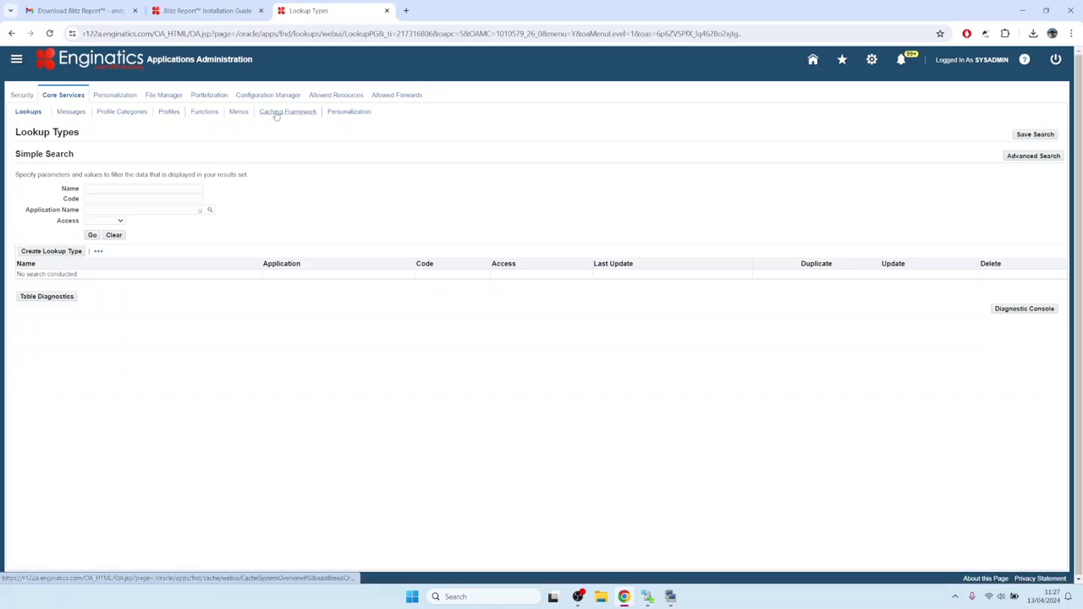
click(277, 115)
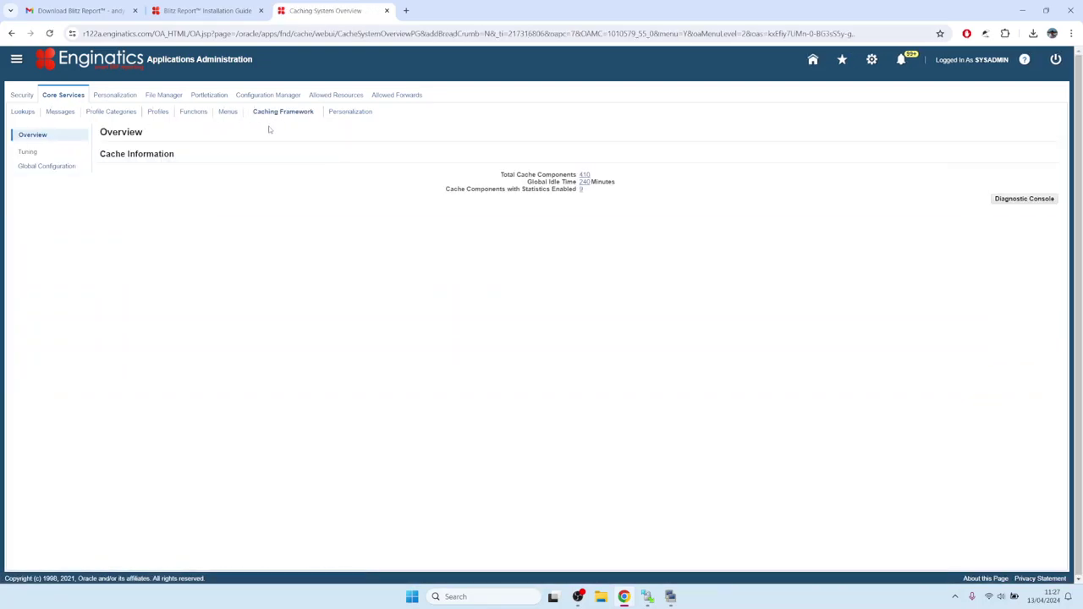
click(51, 167)
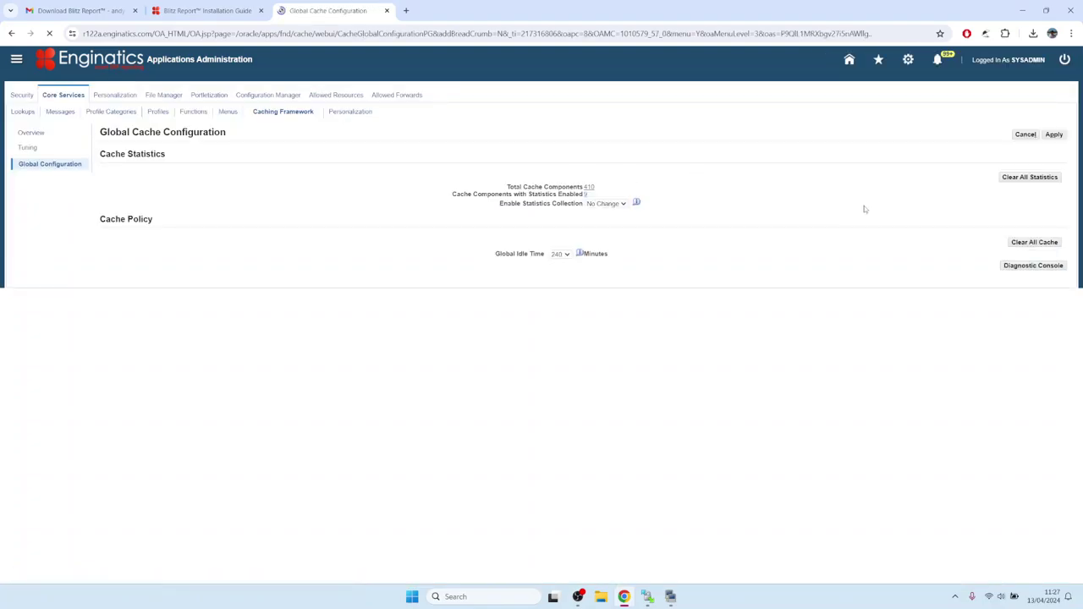
click(1034, 242)
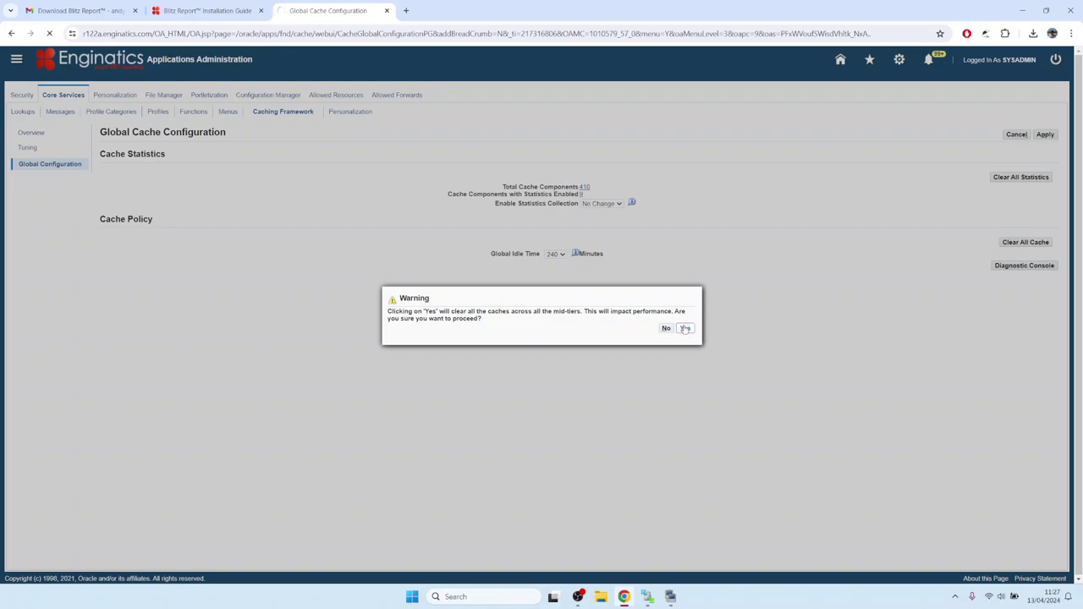
click(685, 329)
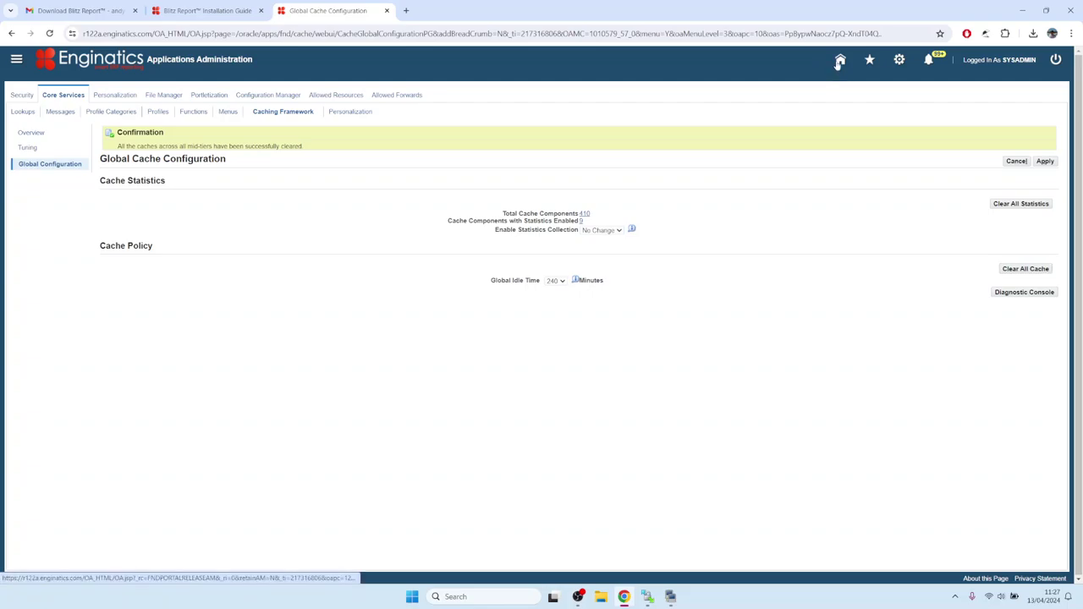
click(840, 59)
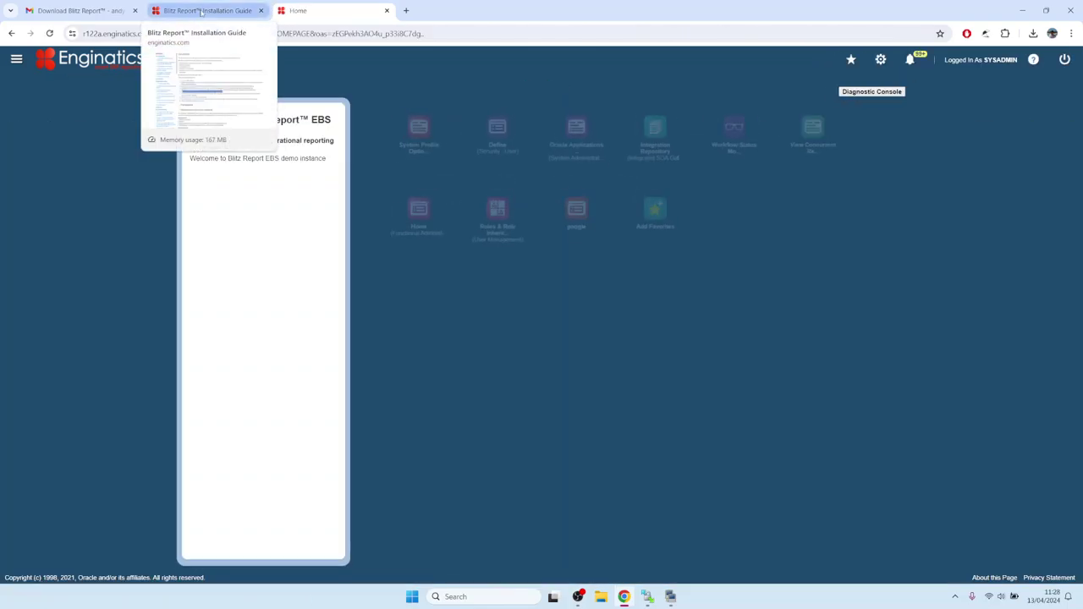
- Read guide section 3.1 on the Blitz Report Access profile option, then return to EBS
click(201, 11)
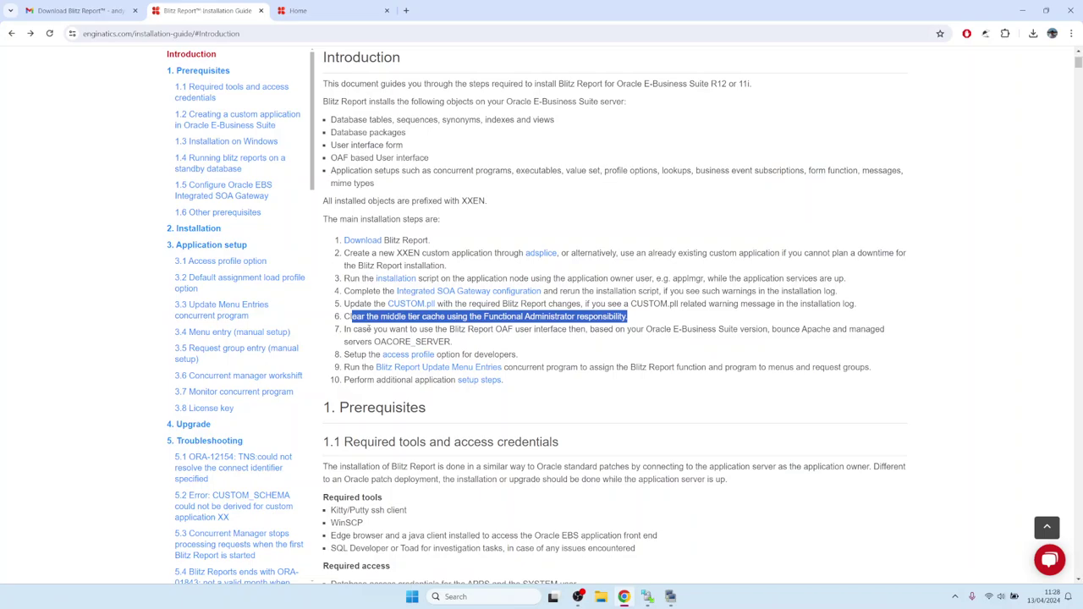
click(362, 338)
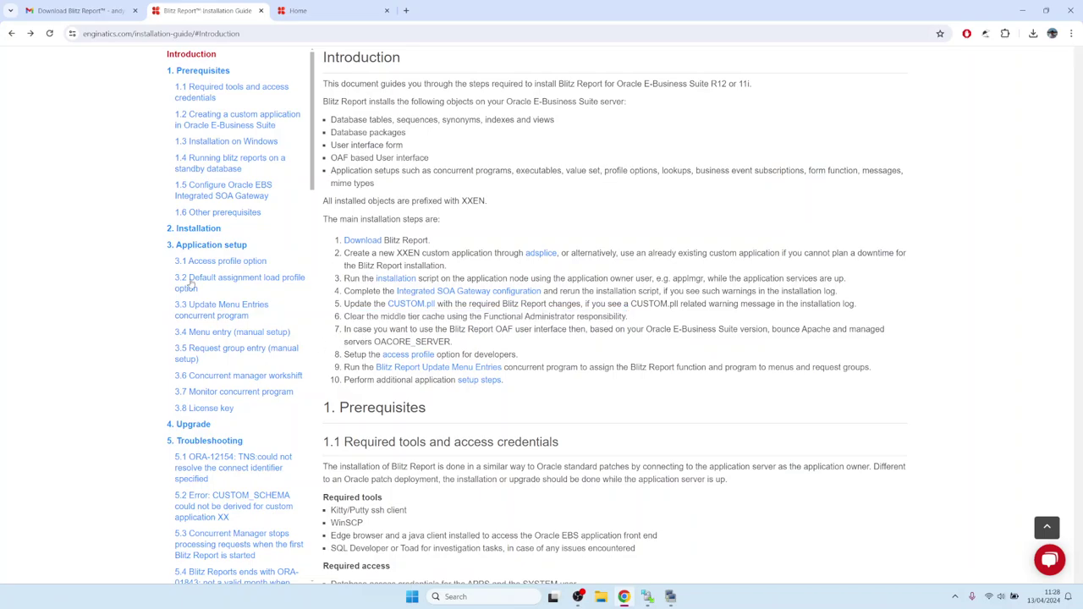
click(196, 246)
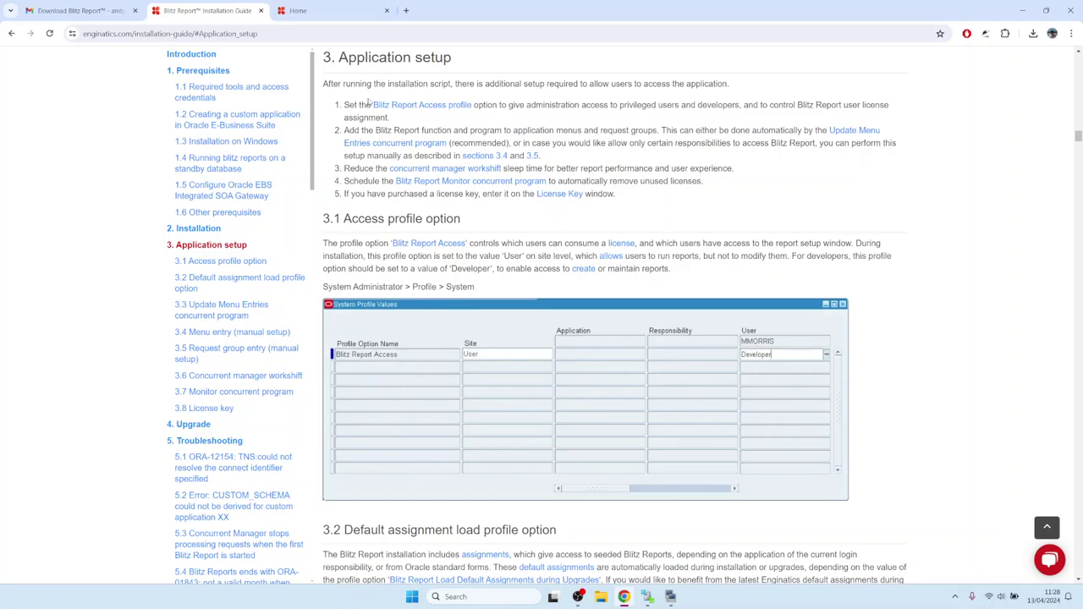
drag(373, 104, 472, 105)
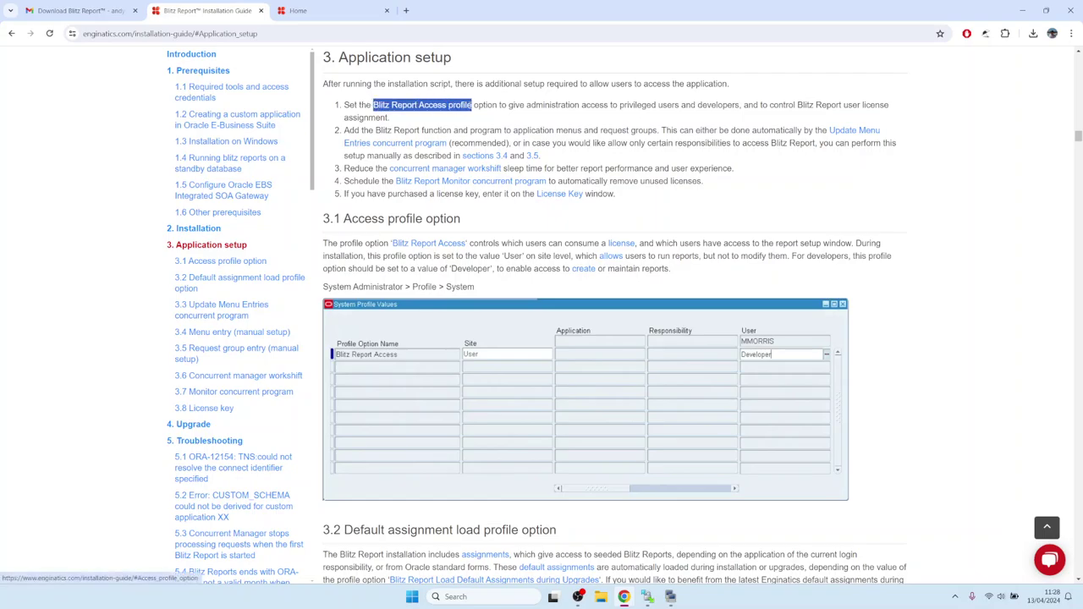
click(415, 109)
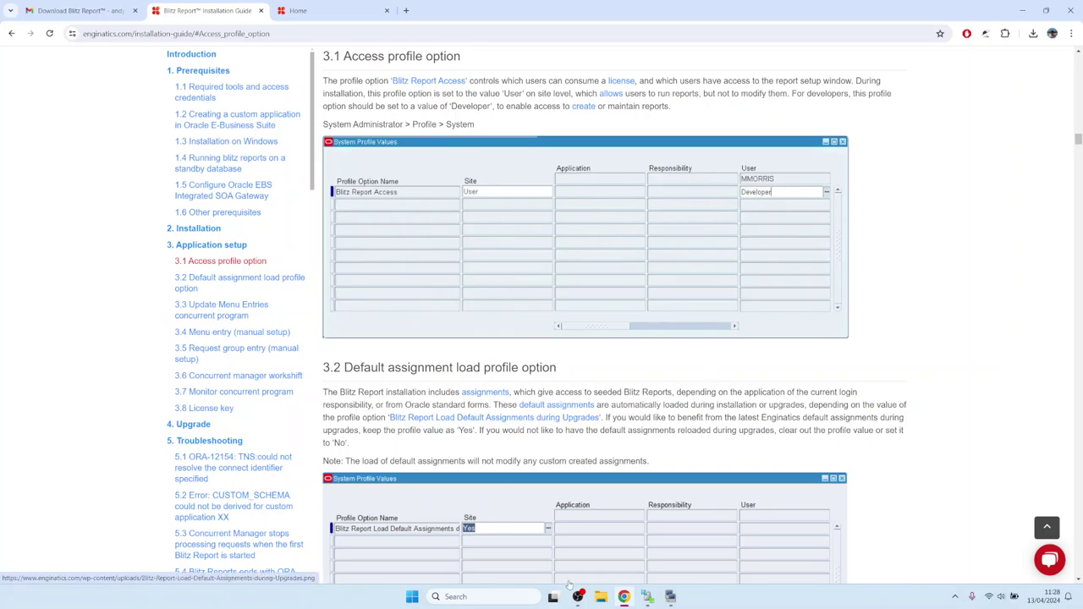
click(309, 10)
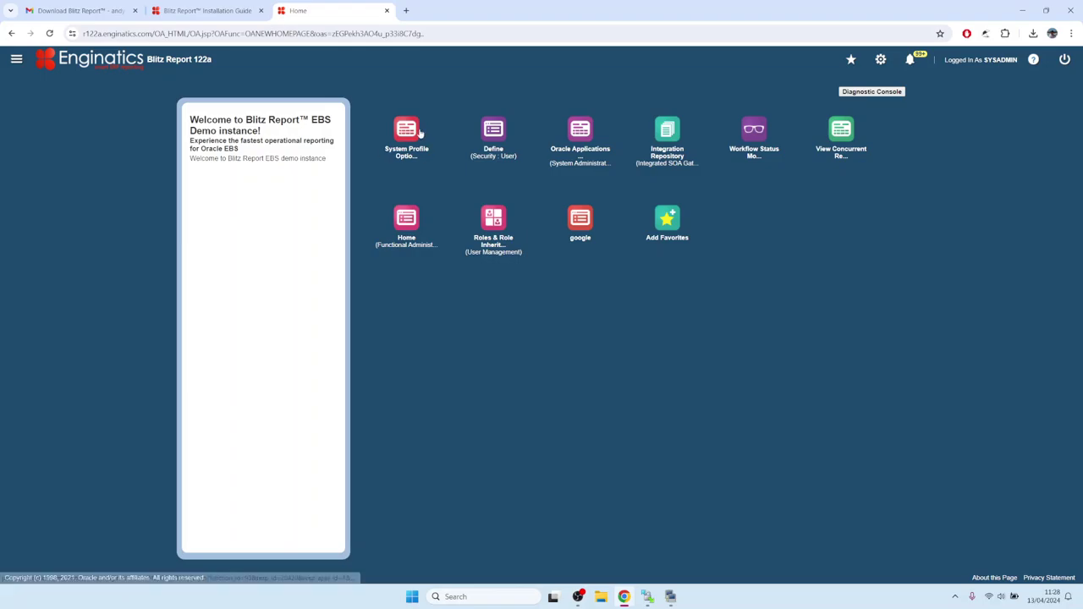
- Open the System Profile Options form, allowing the Java forms applet to run
click(419, 132)
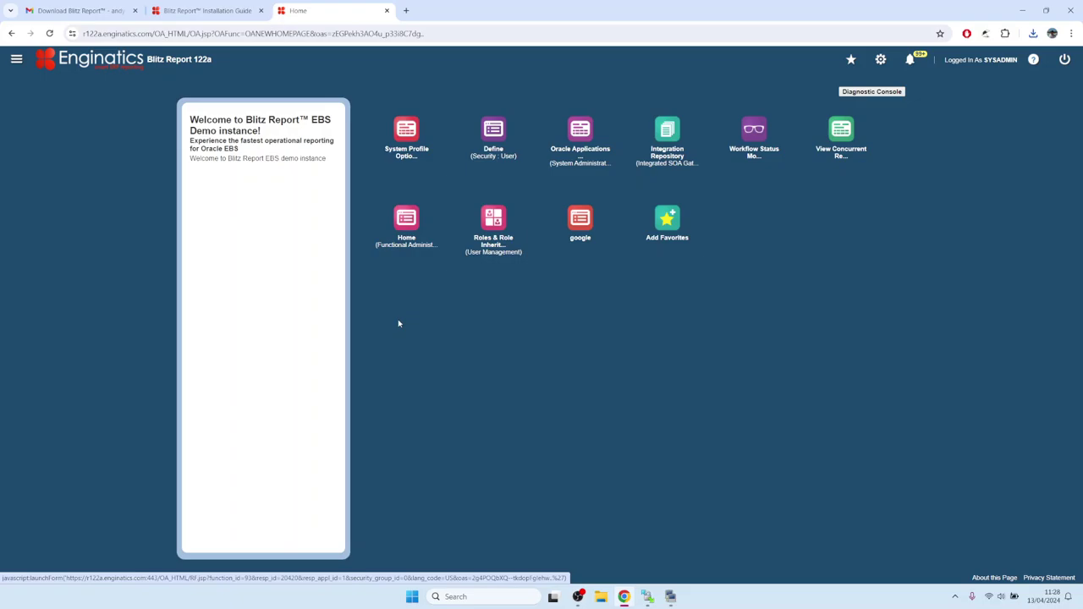
click(582, 330)
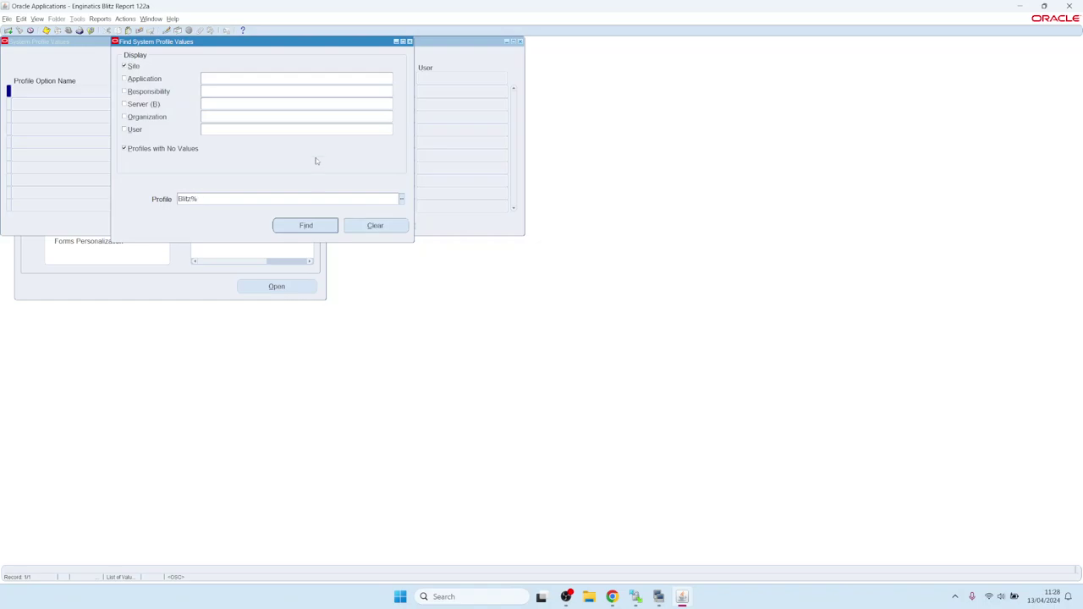
- Search Blitz profile values for the SYSADM user
click(231, 127)
text(SYSADMIN)
key(Return)
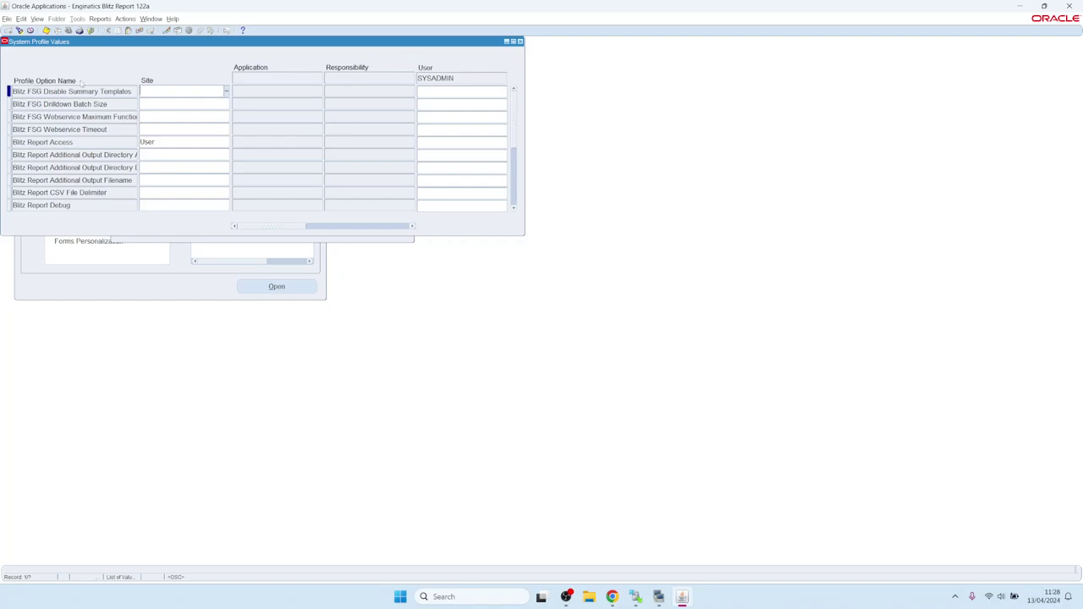
- Set the user-level Blitz Report Access value to System, save, and close the form
click(68, 143)
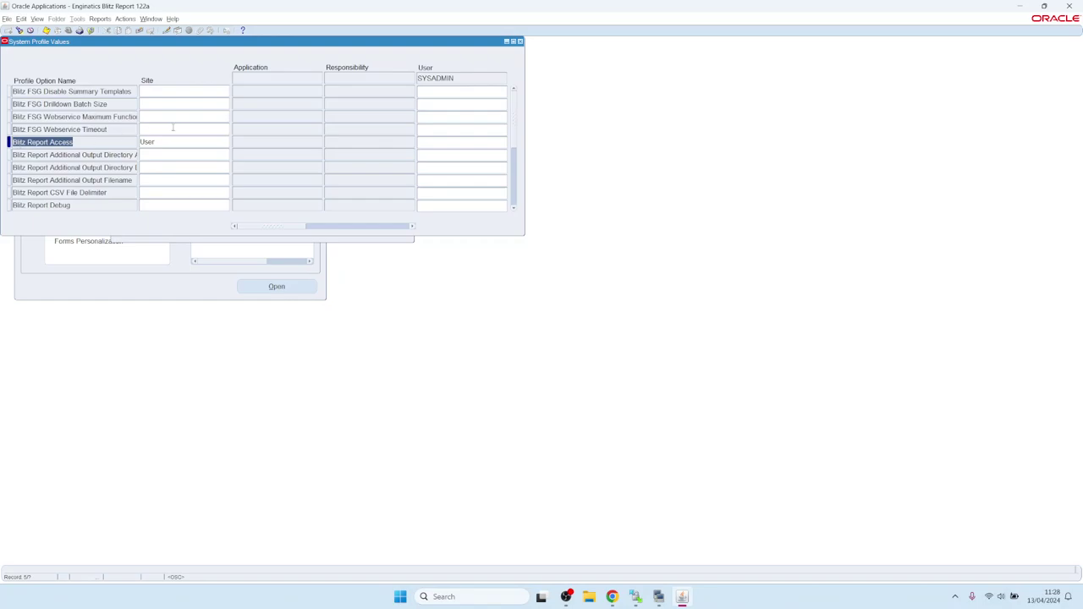
click(170, 142)
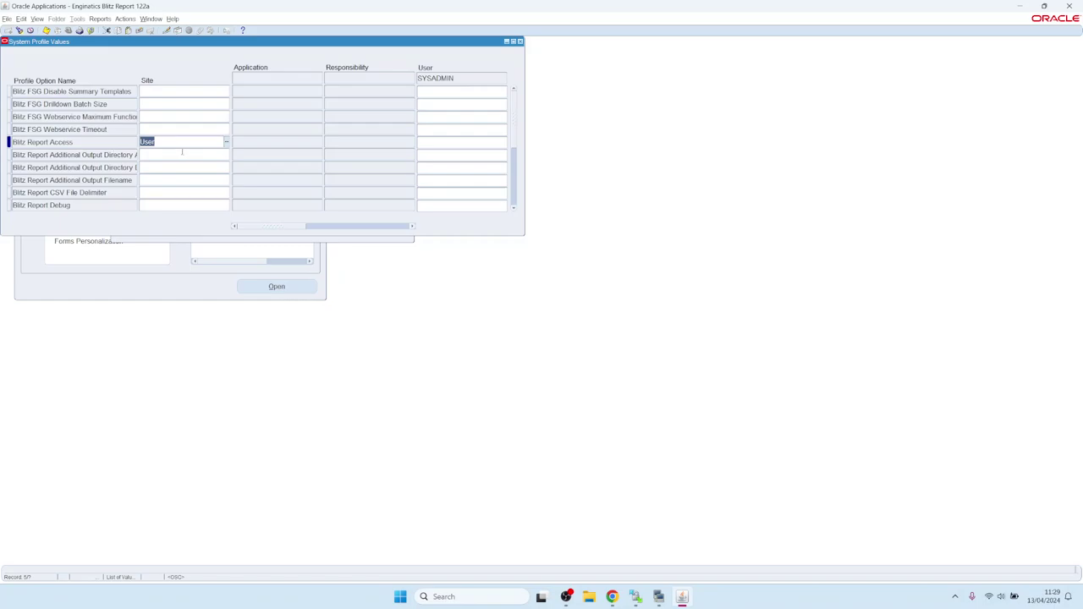
click(432, 144)
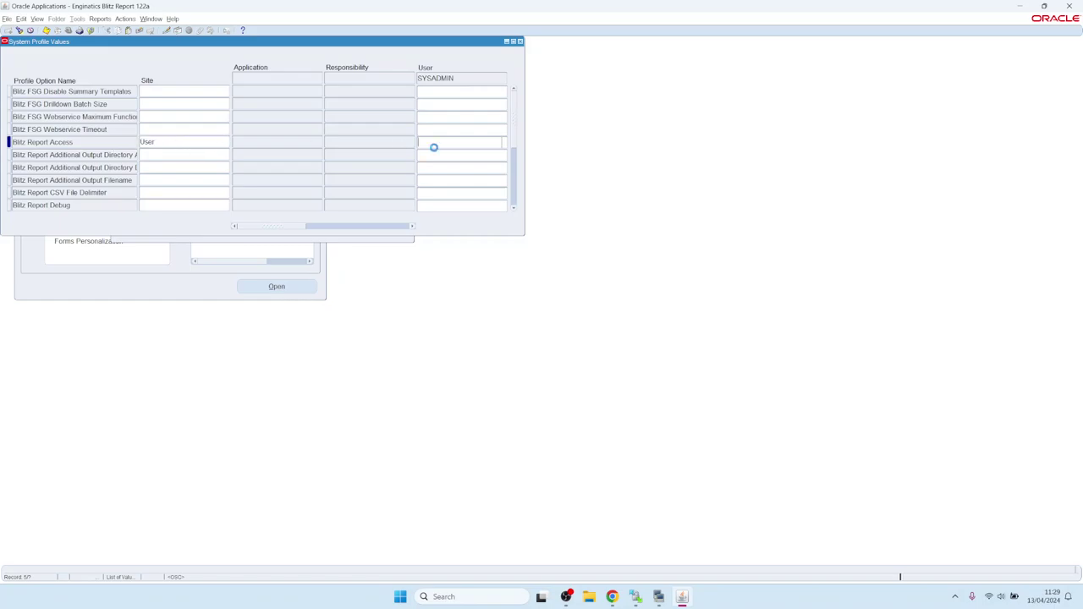
click(505, 143)
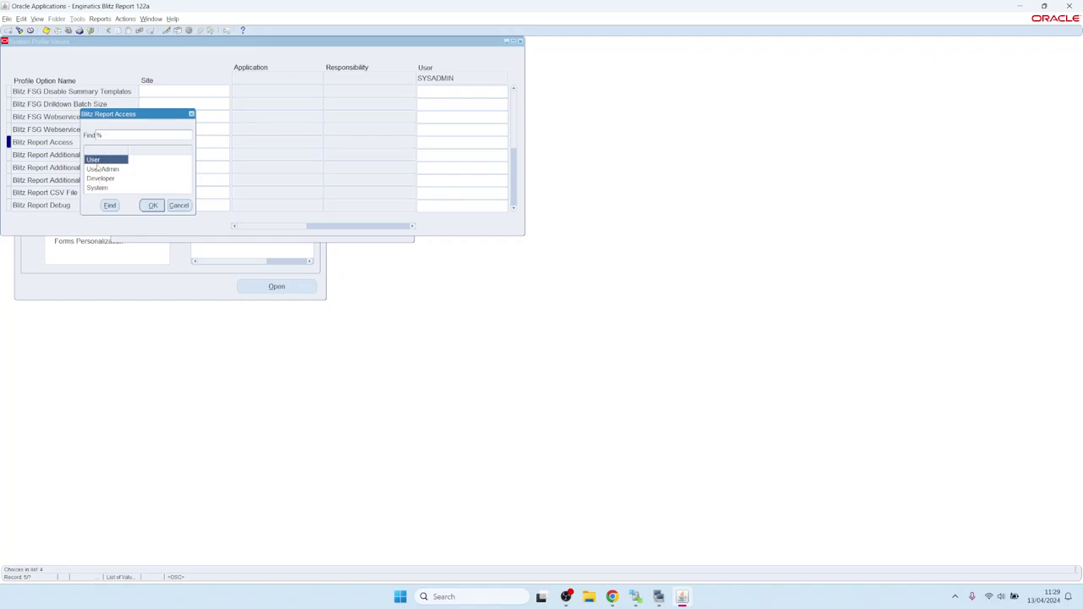
click(103, 178)
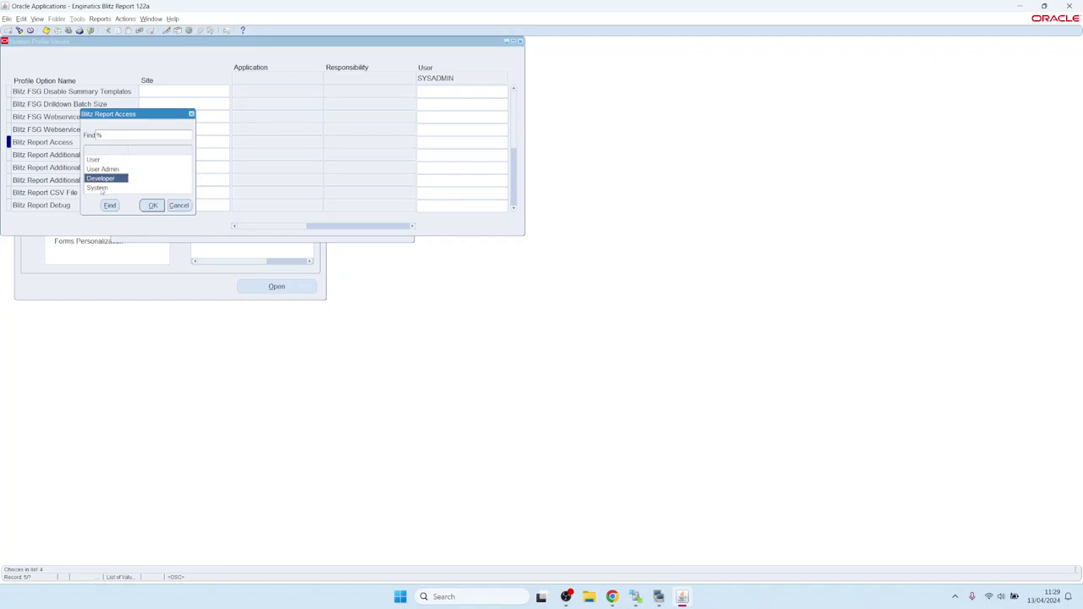
click(97, 187)
click(100, 179)
click(98, 188)
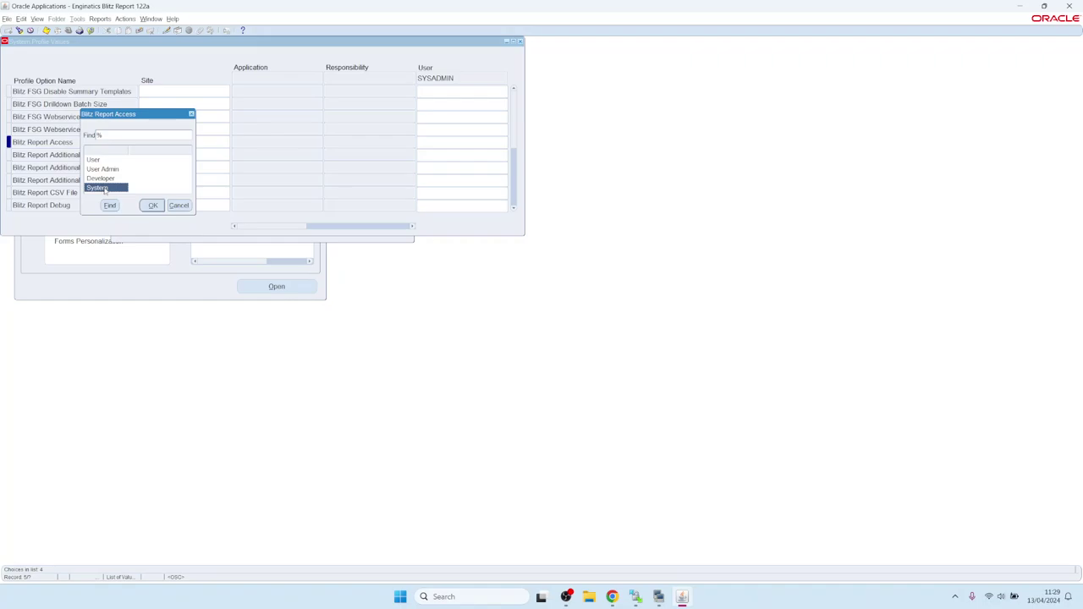
double_click(103, 190)
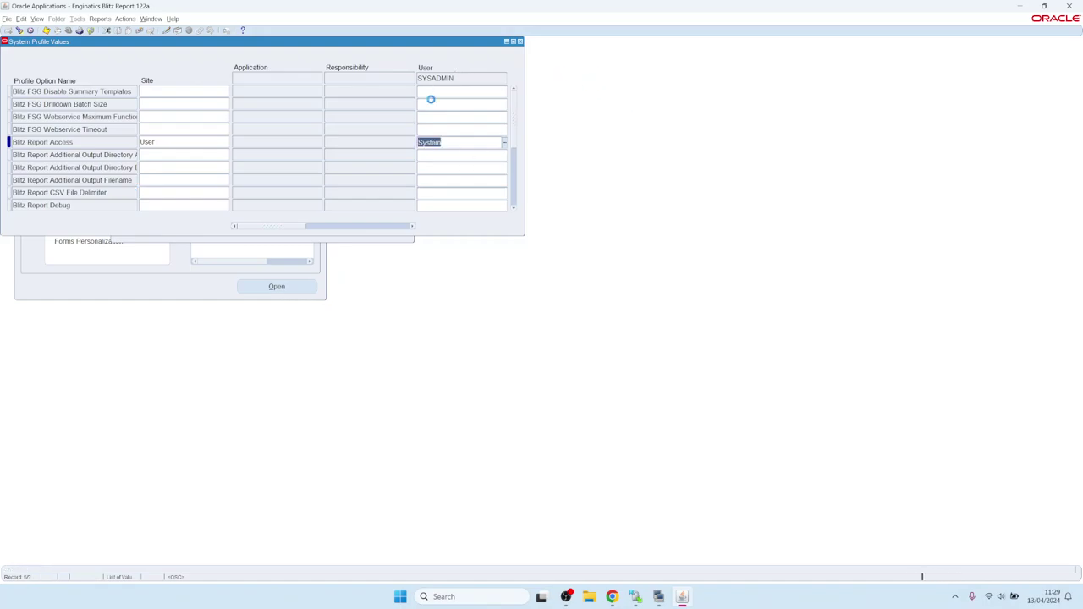
key(ctrl+s)
click(521, 41)
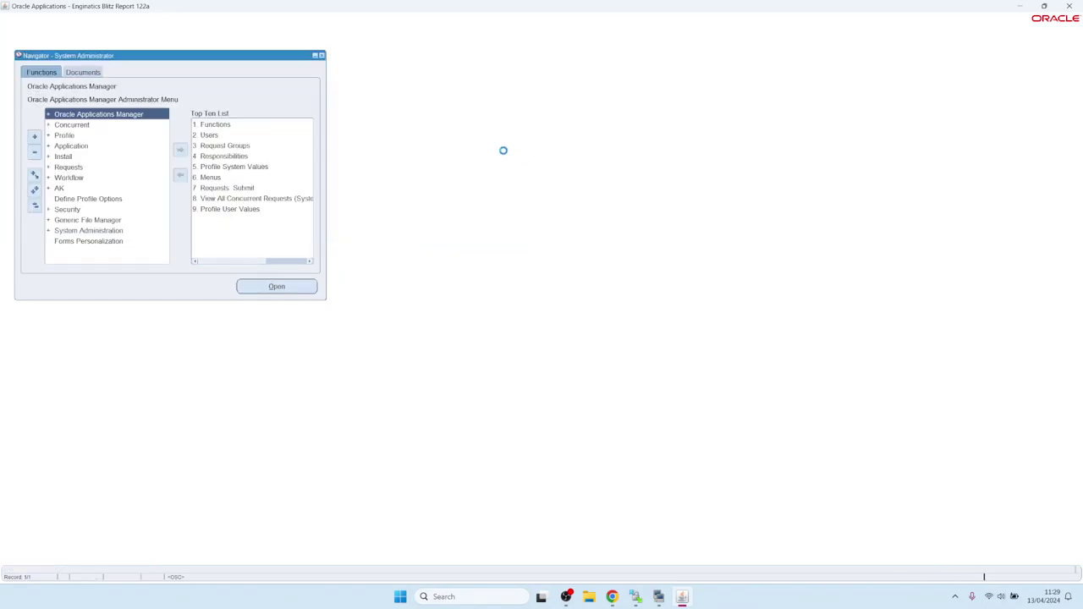
click(612, 597)
click(200, 8)
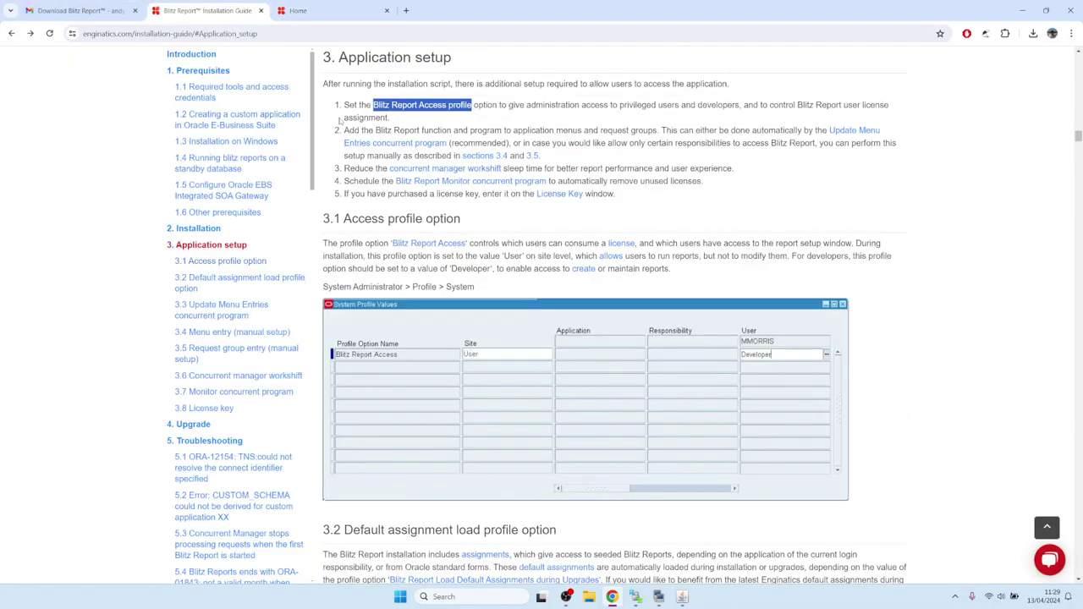
click(361, 130)
drag(377, 129, 471, 131)
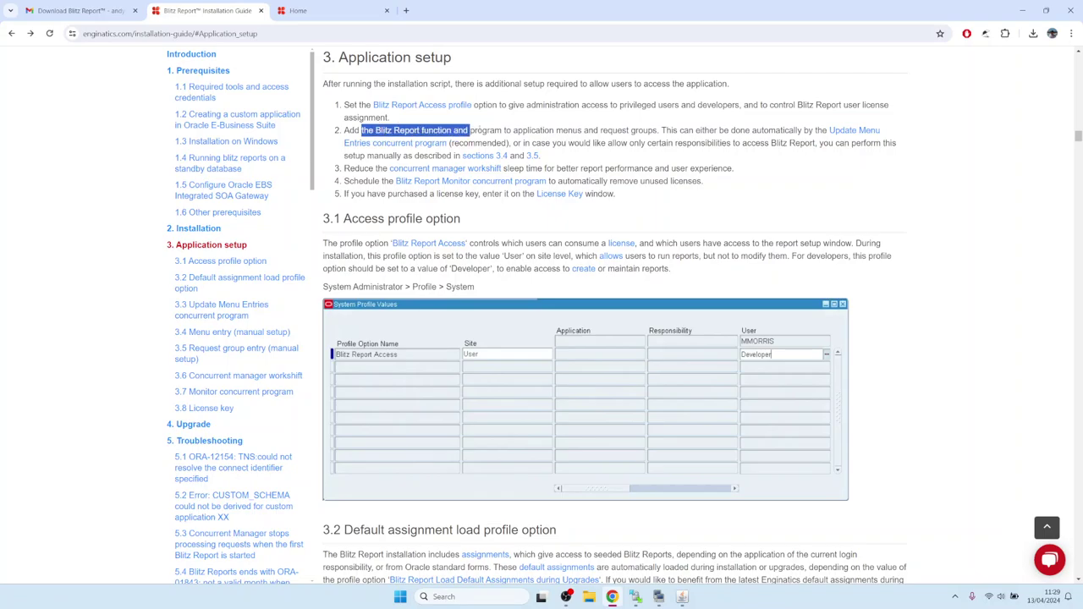
click(471, 130)
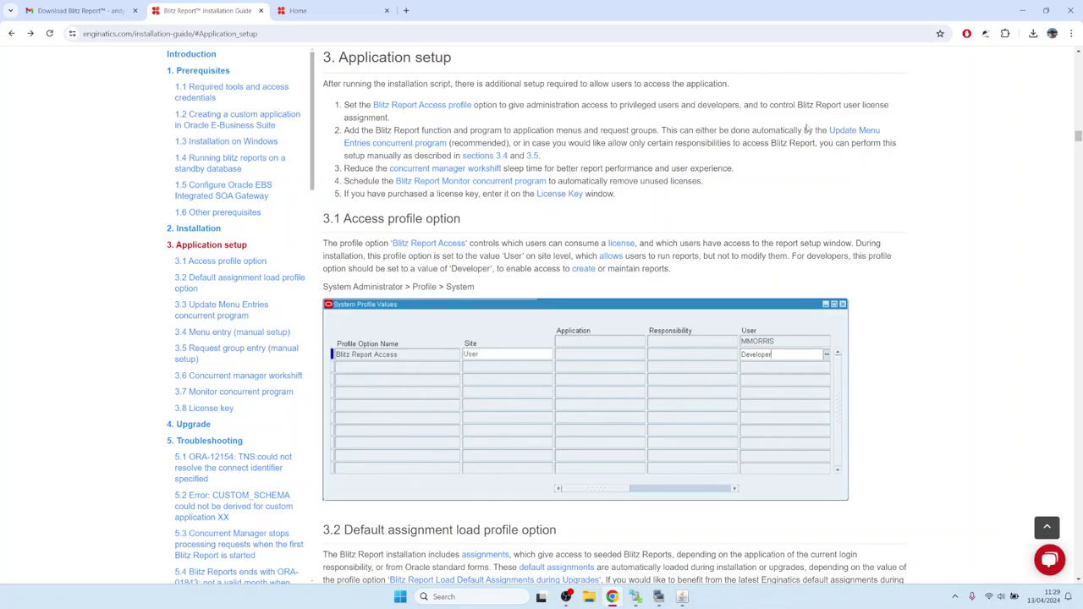
click(849, 133)
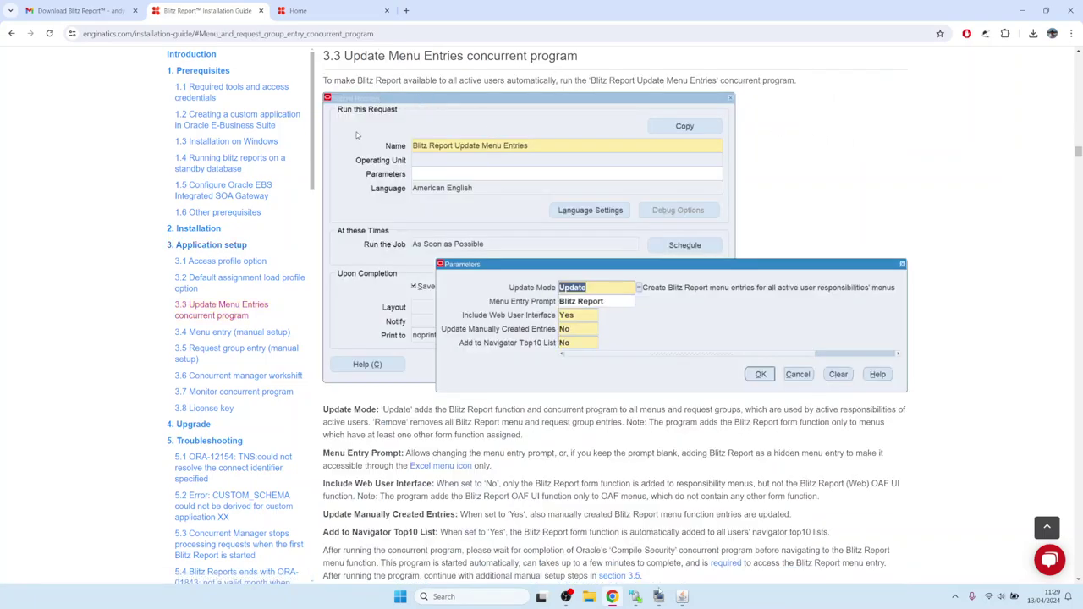
key(alt+Tab)
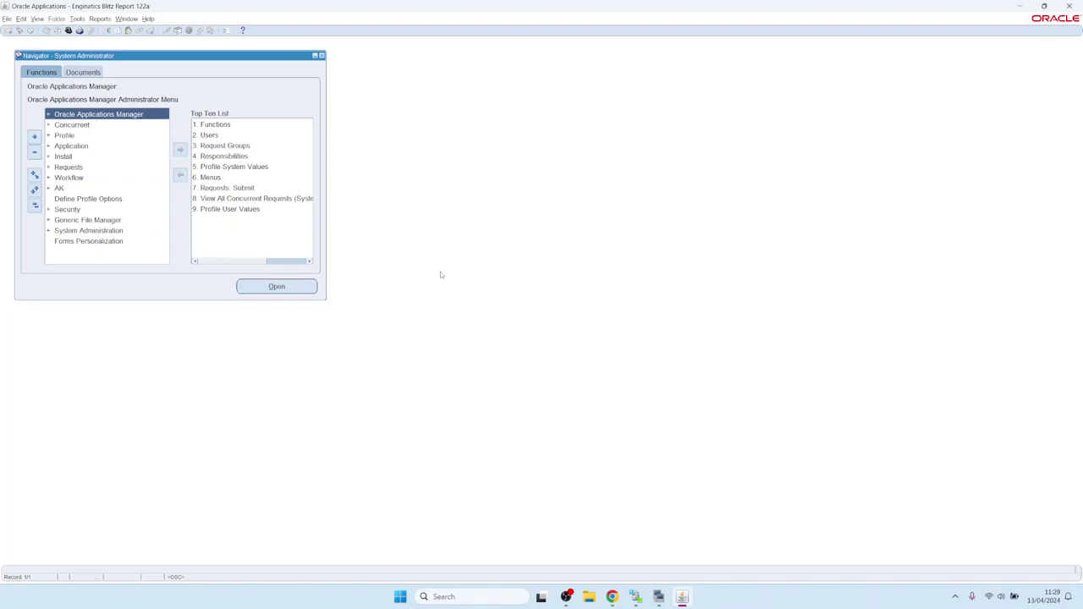
- Start a new concurrent request for the Blitz Report Update Menu Entries program
key(alt+v)
key(r)
key(alt+n)
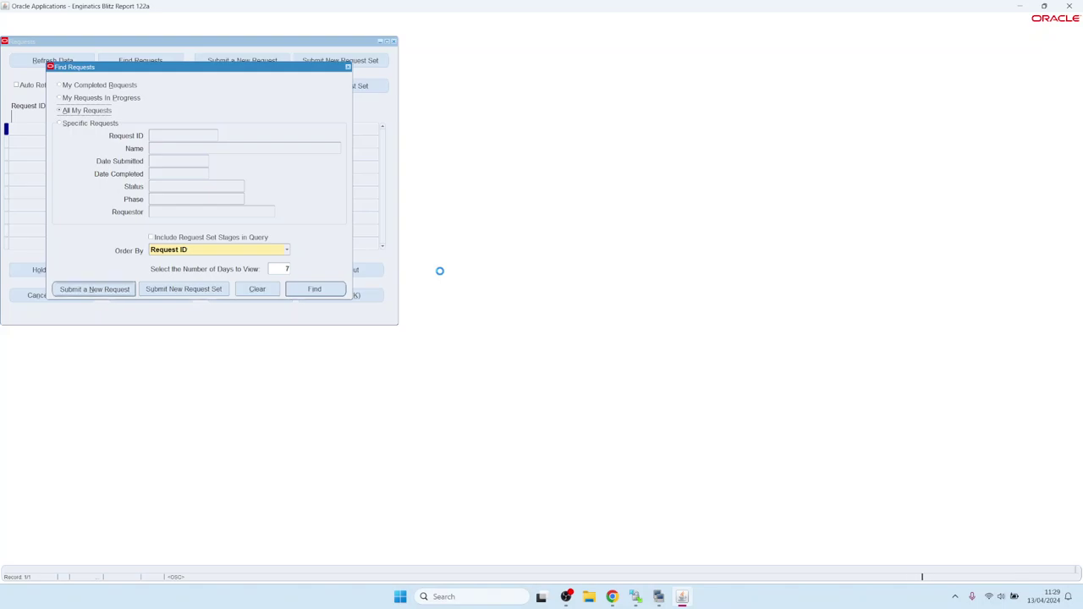
text(Blitz%)
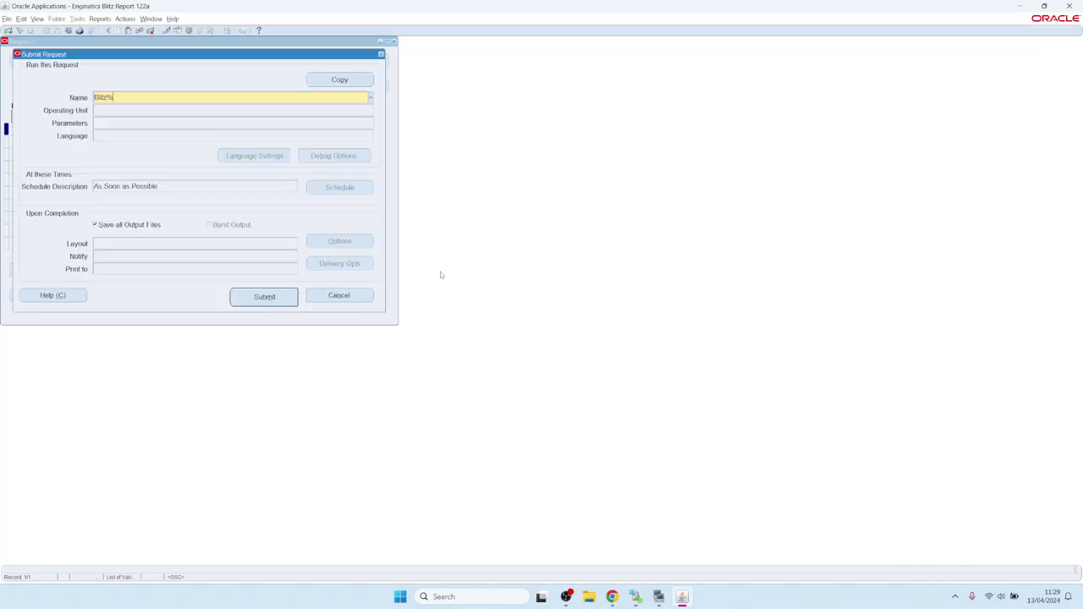
key(Tab)
key(Down)
key(Down)
key(Down)
key(Down)
key(Down)
key(Down)
key(Down)
key(Down)
key(Up)
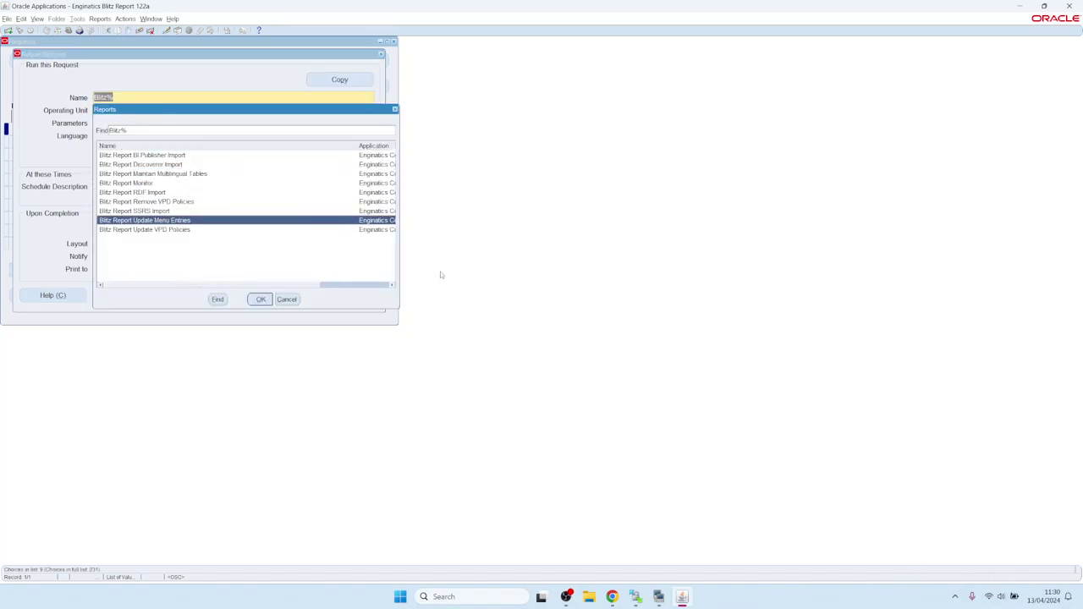
key(Return)
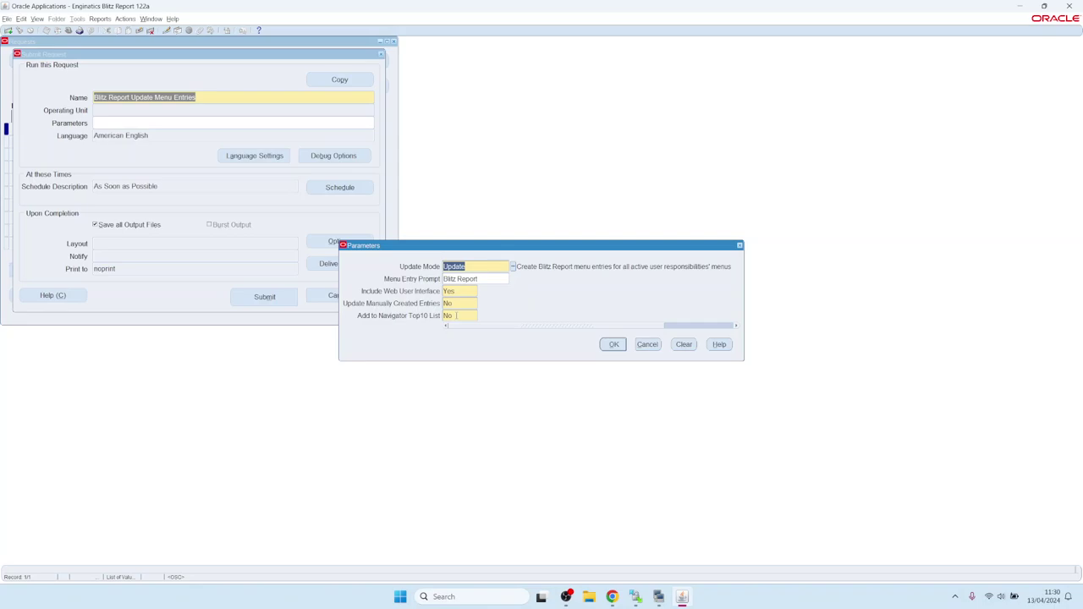
- Set Add to Navigator Top10 List to Yes, submit, and check the running request
click(460, 316)
text(Yes)
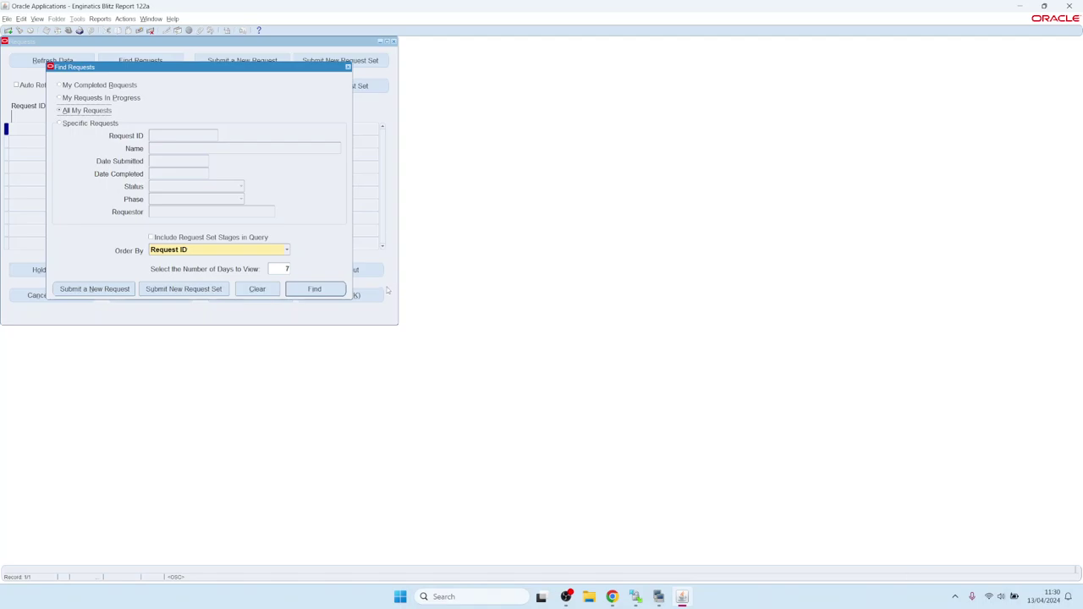
click(322, 289)
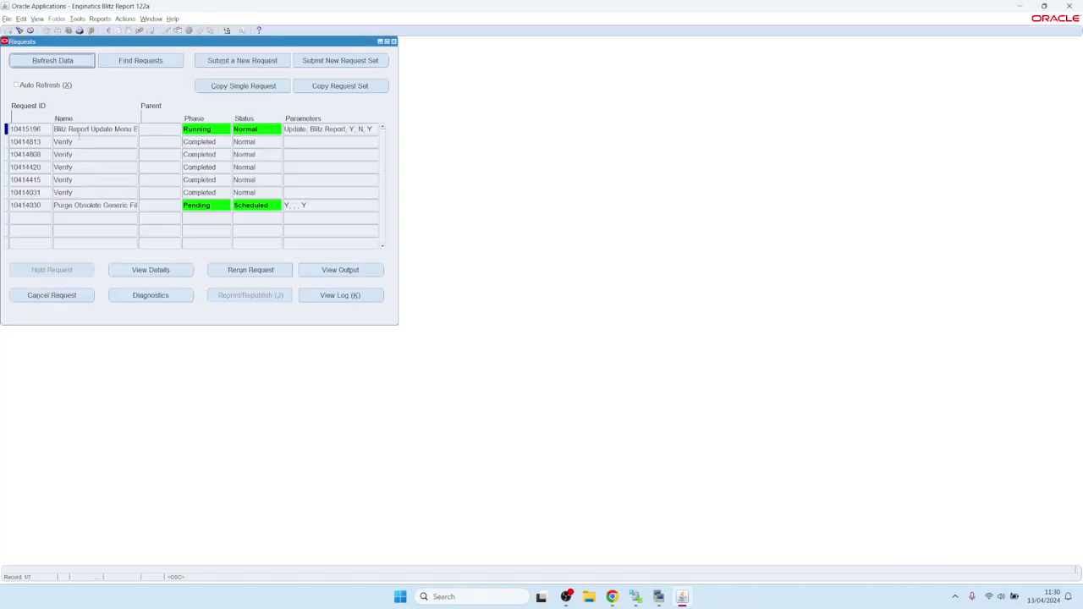
click(612, 596)
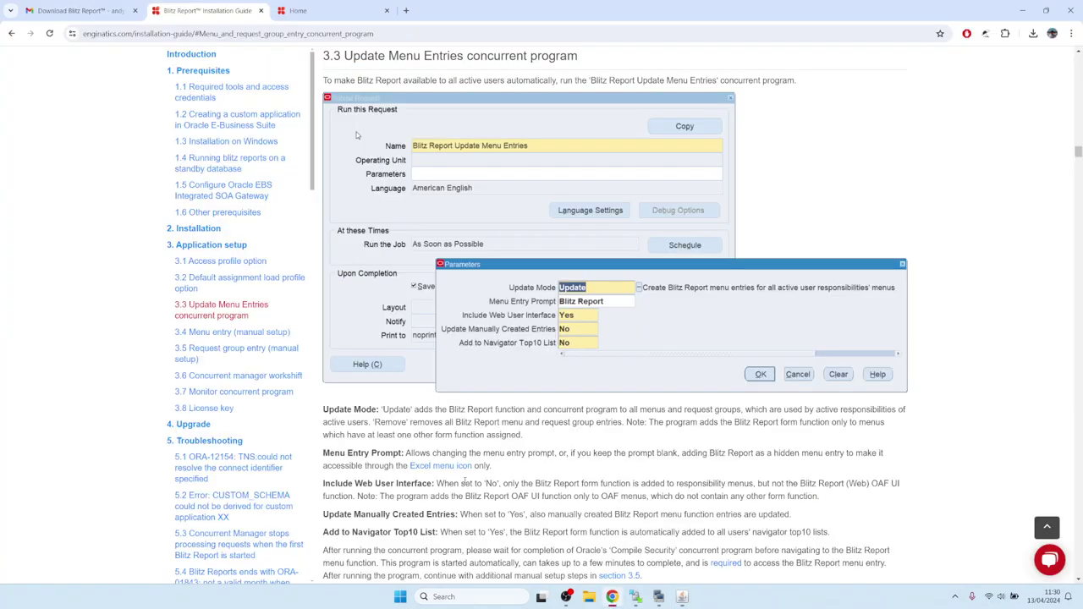
- Review guide section 3.6 on reducing the concurrent manager workshift sleep time
click(11, 33)
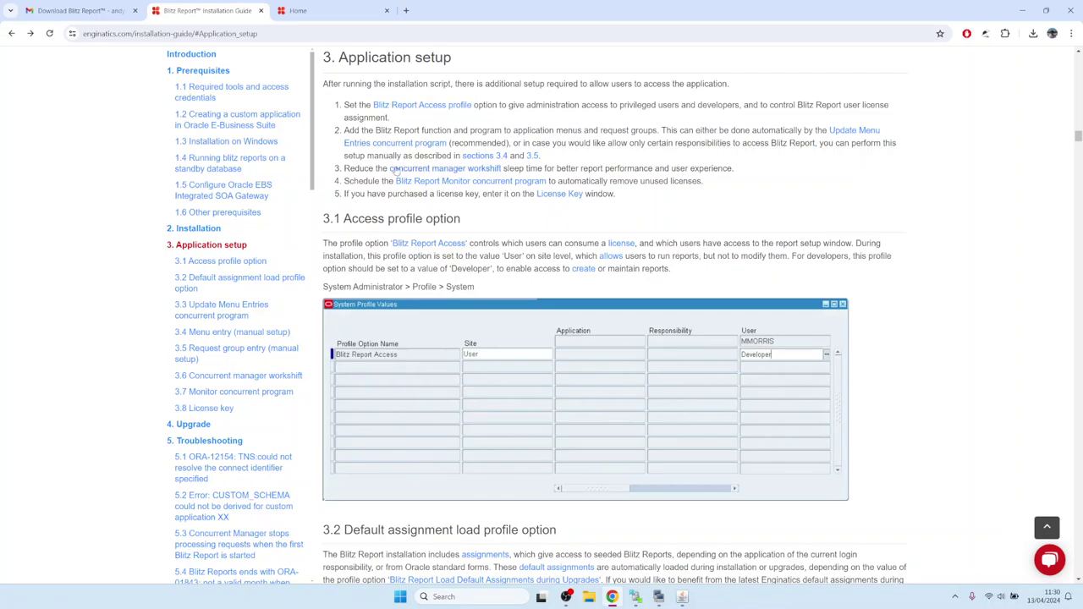
drag(350, 169, 377, 169)
click(411, 170)
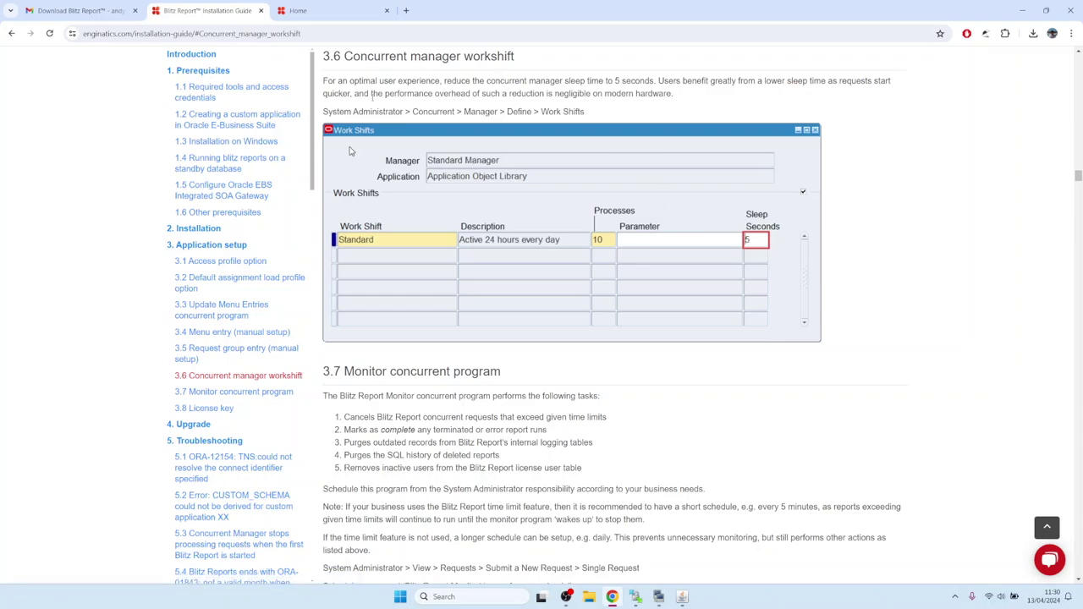
click(682, 598)
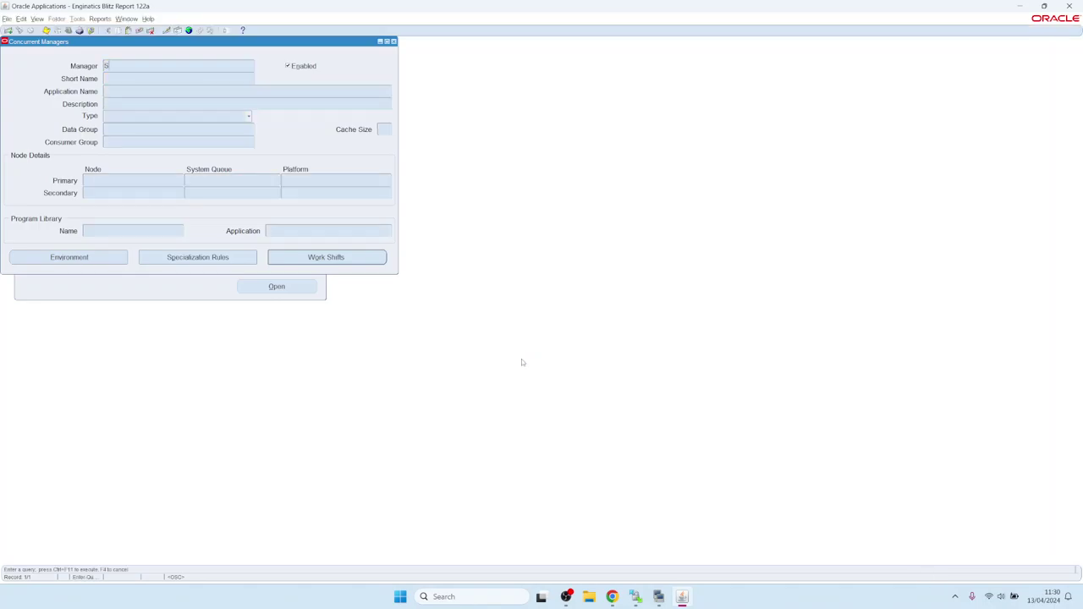
- Change the Standard Manager's work shift sleep time from 30 to 5 seconds and save
text(tand%)
key(ctrl+F11)
click(323, 260)
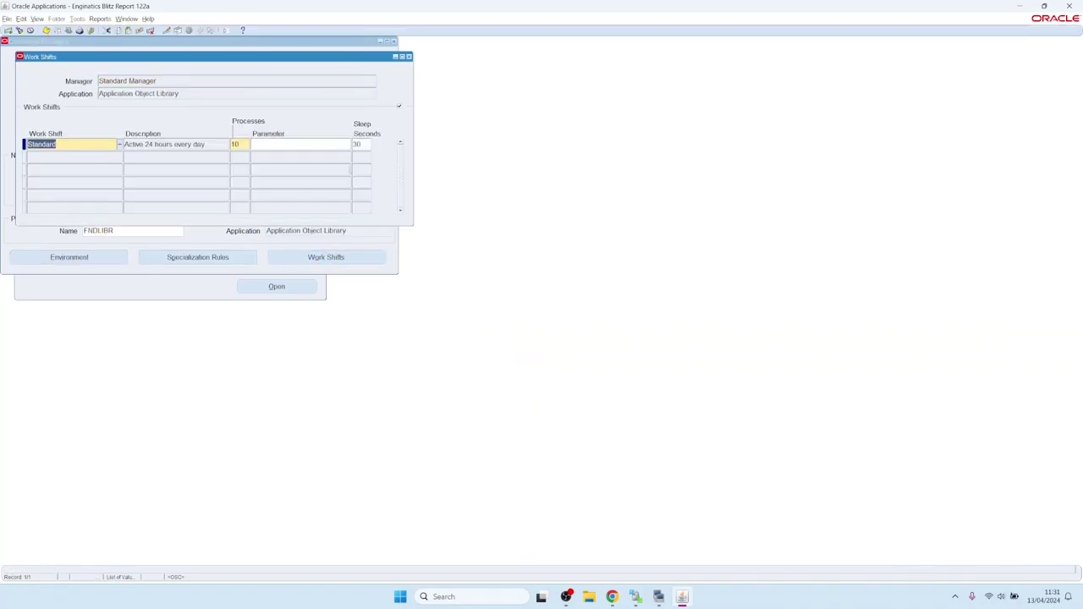
double_click(360, 145)
text(5)
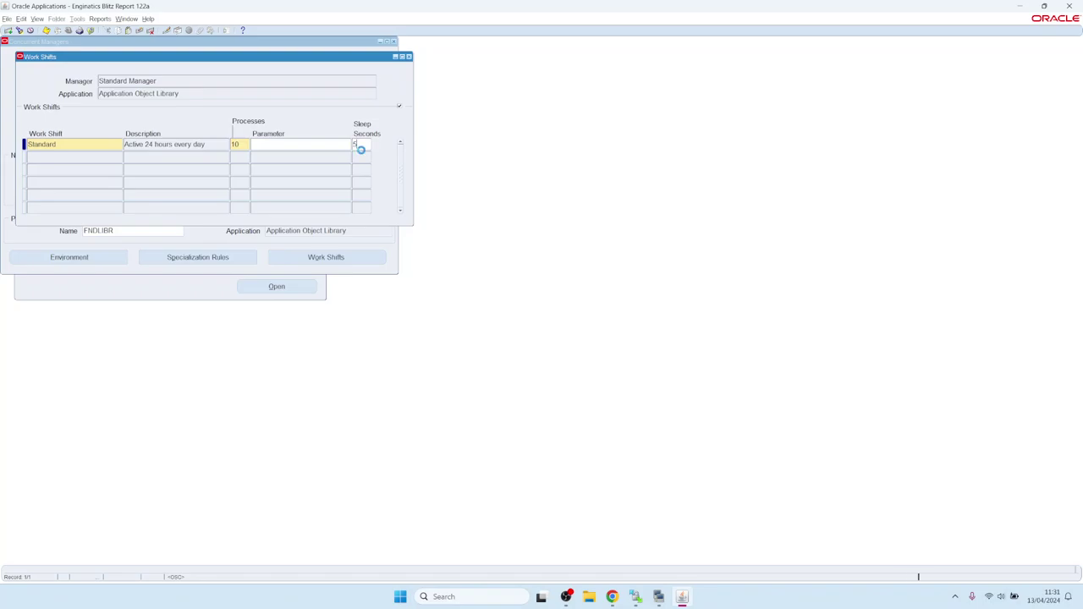
key(ctrl+s)
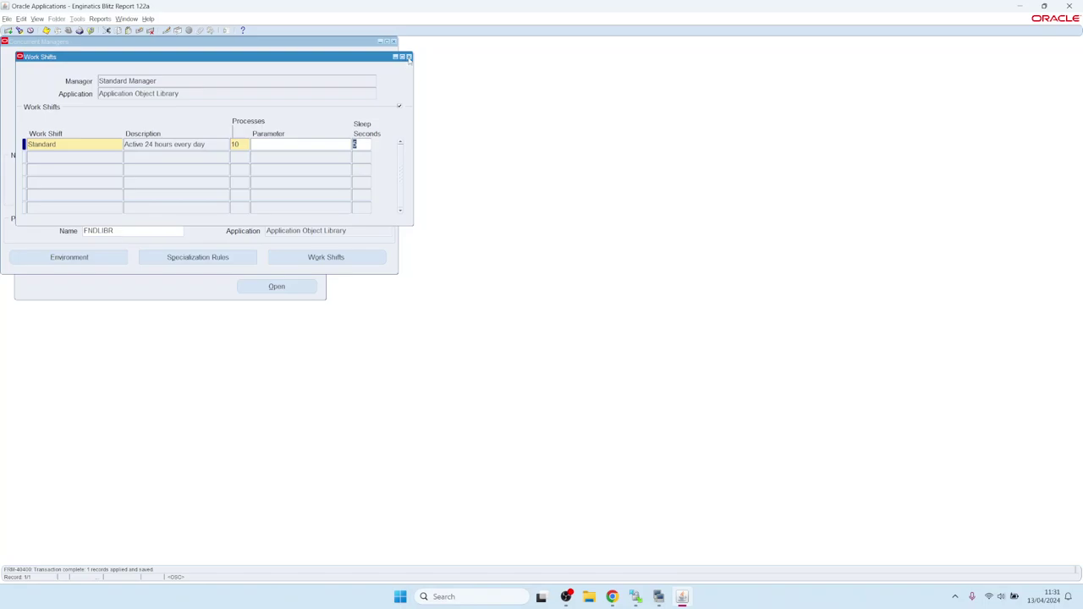
click(409, 56)
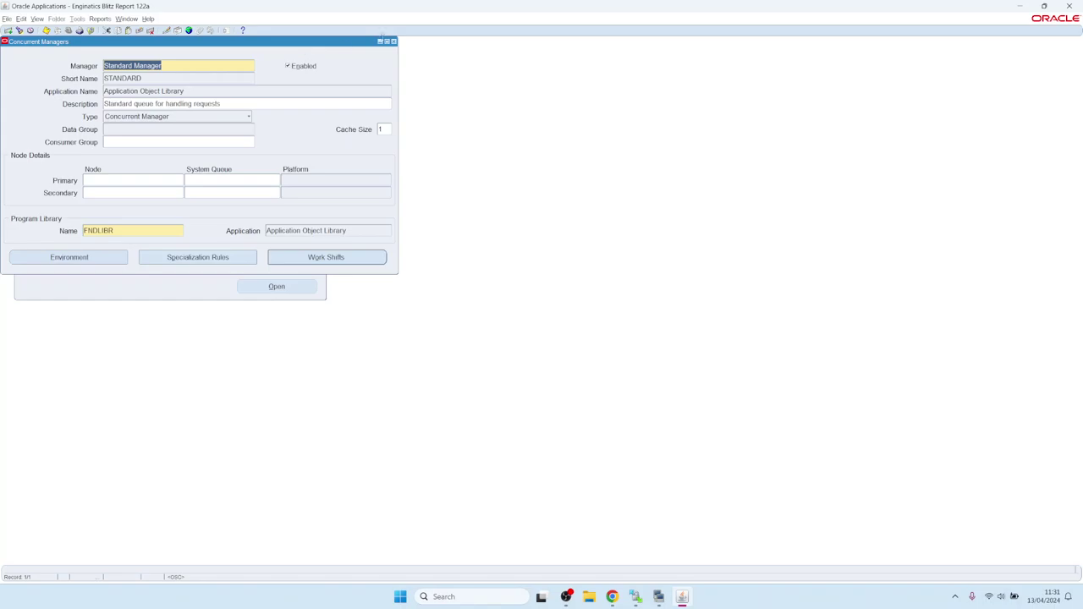
click(393, 43)
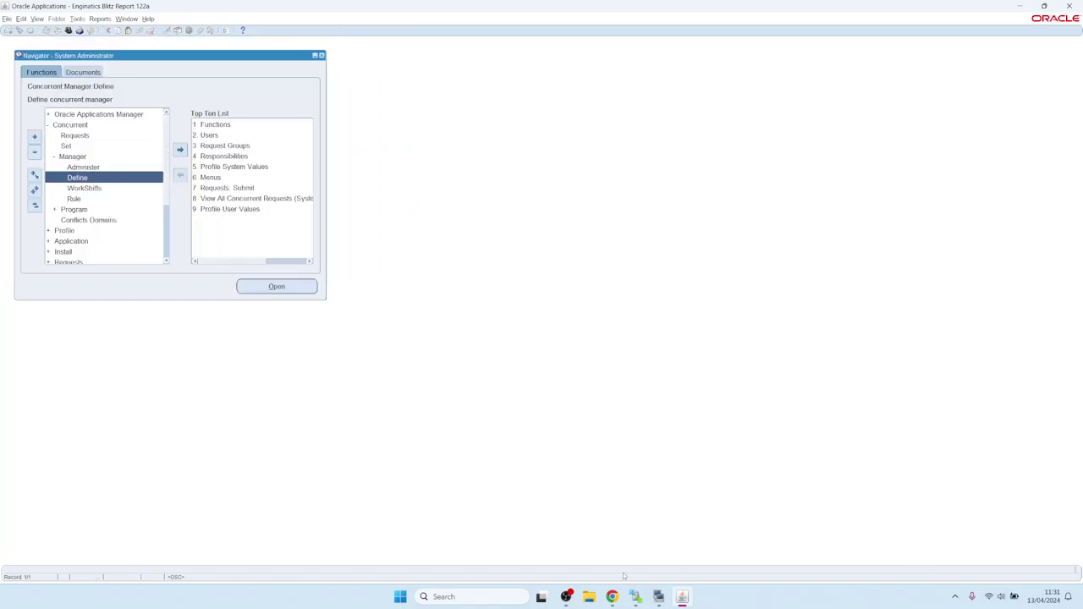
click(612, 597)
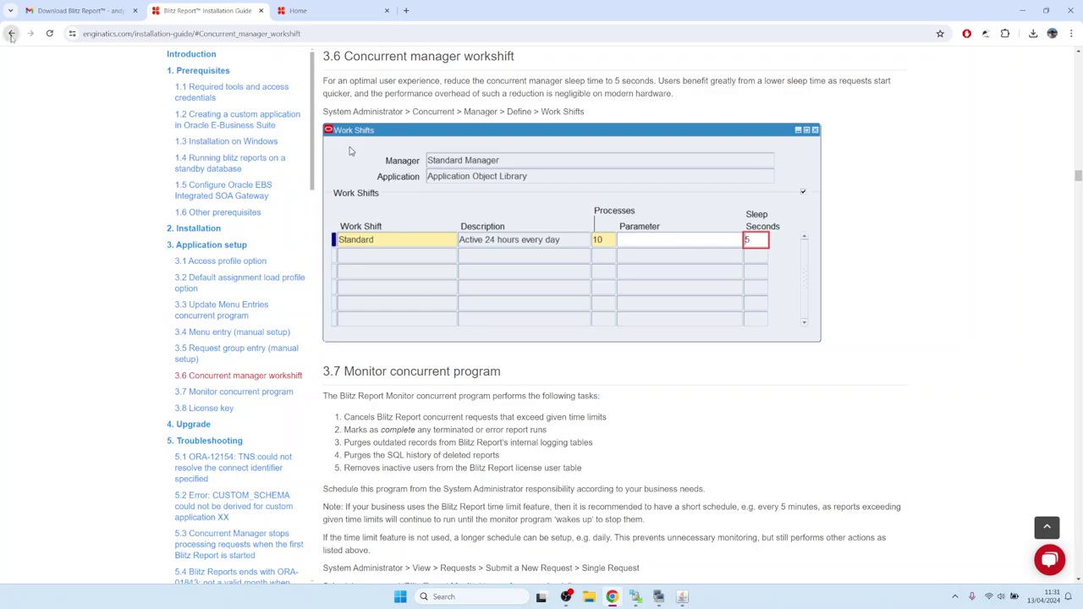
- Read guide section 3.7 on scheduling the Blitz Report Monitor concurrent program daily
click(11, 33)
click(356, 181)
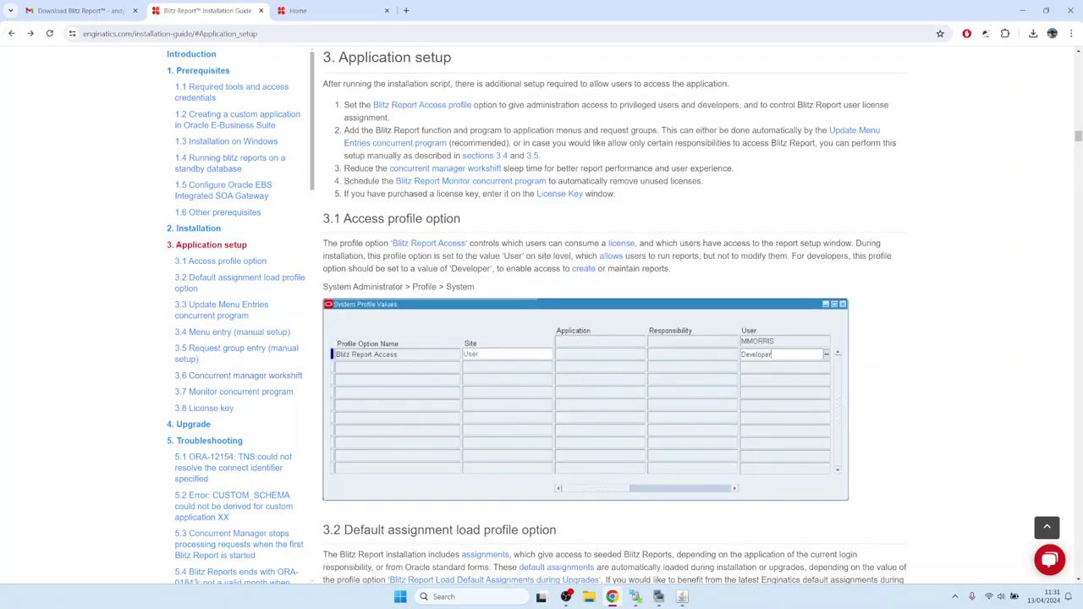
drag(344, 181, 378, 182)
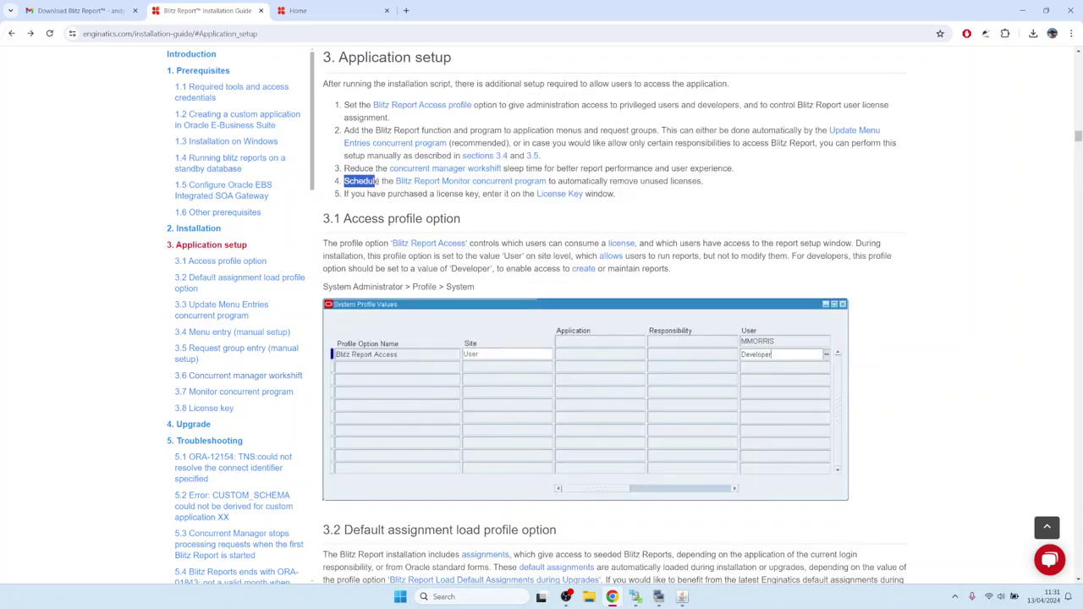
click(508, 183)
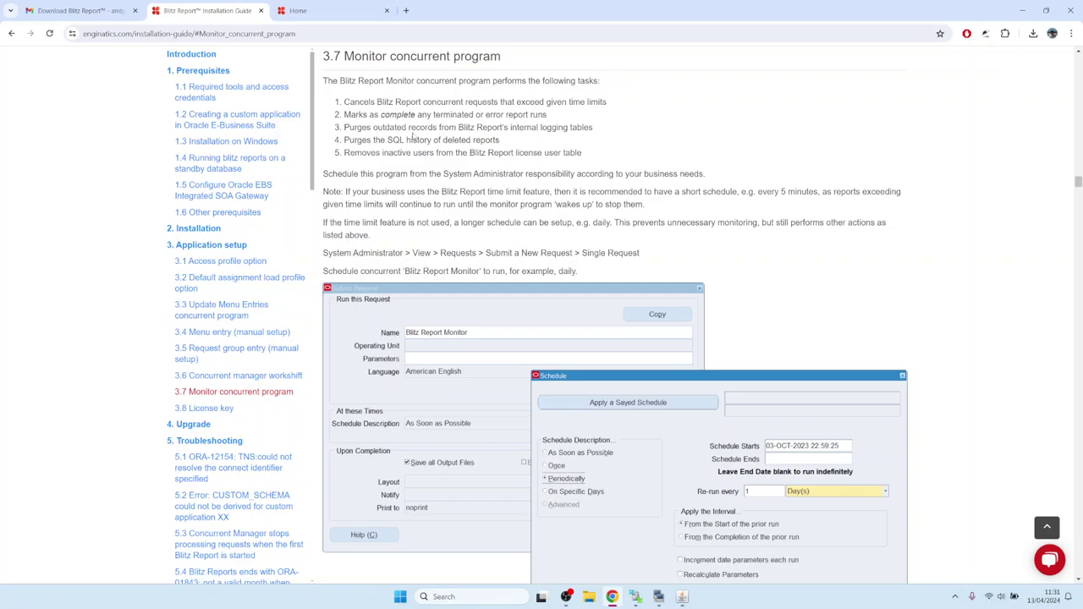
drag(345, 153, 598, 161)
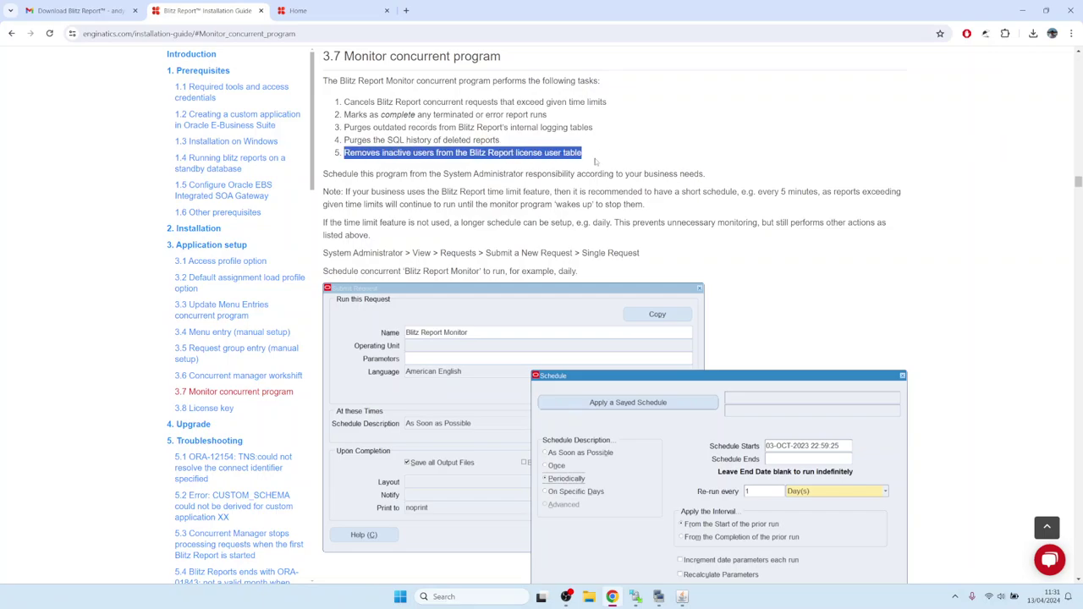
click(430, 139)
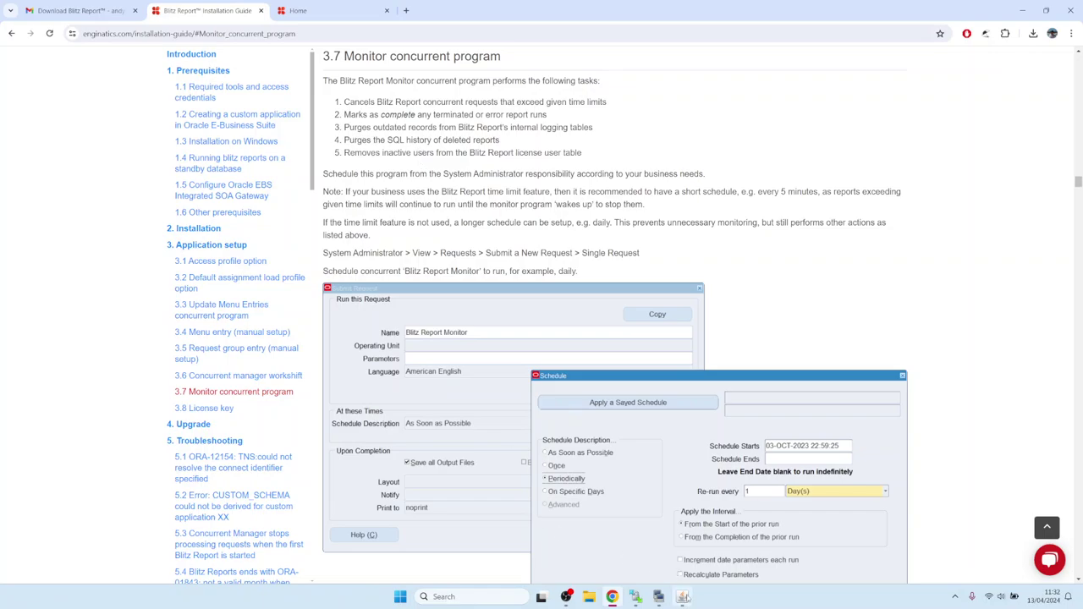
click(682, 597)
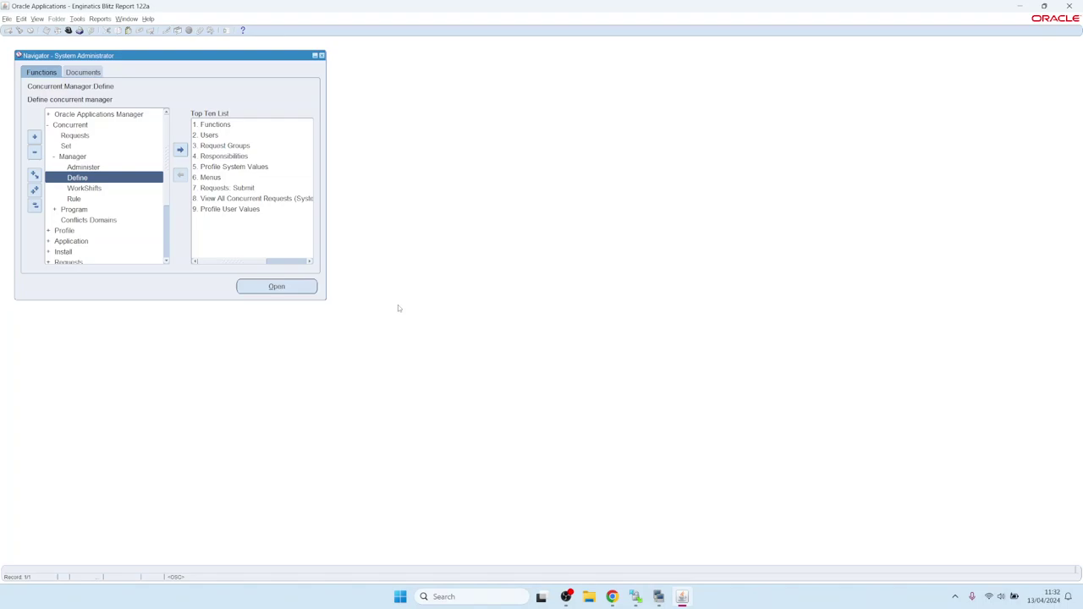
- Navigate the System Administrator menus to a blank single-request Submit Request form
key(alt+f)
key(Right)
key(Right)
key(Down)
key(Down)
key(Down)
key(Down)
key(Down)
key(Down)
key(Return)
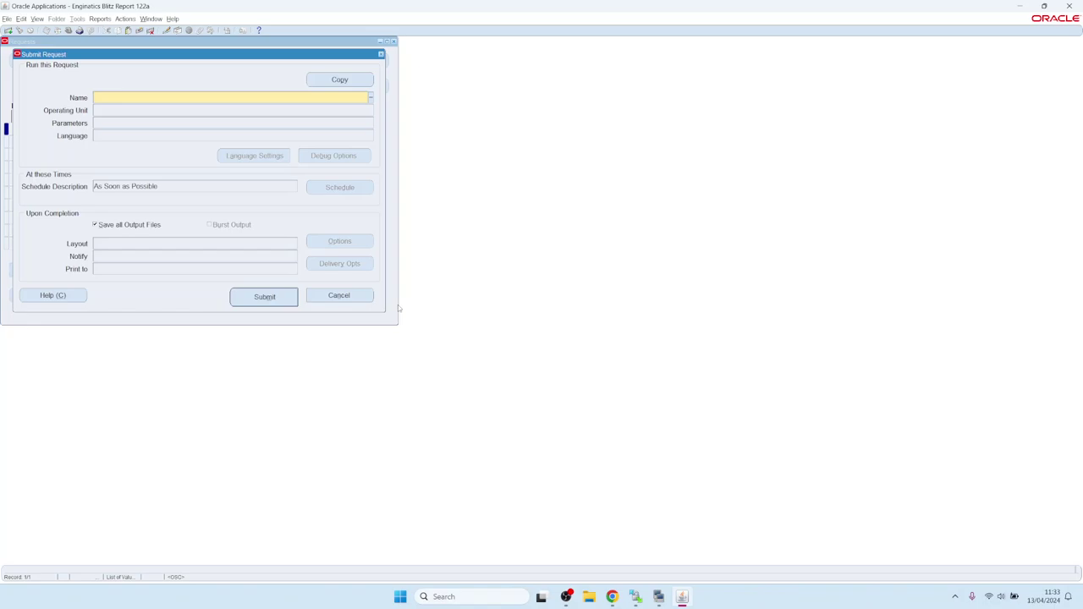
- Select Blitz Report Monitor as the program and accept its parameters without a purge value
text(Blitz)
key(Tab)
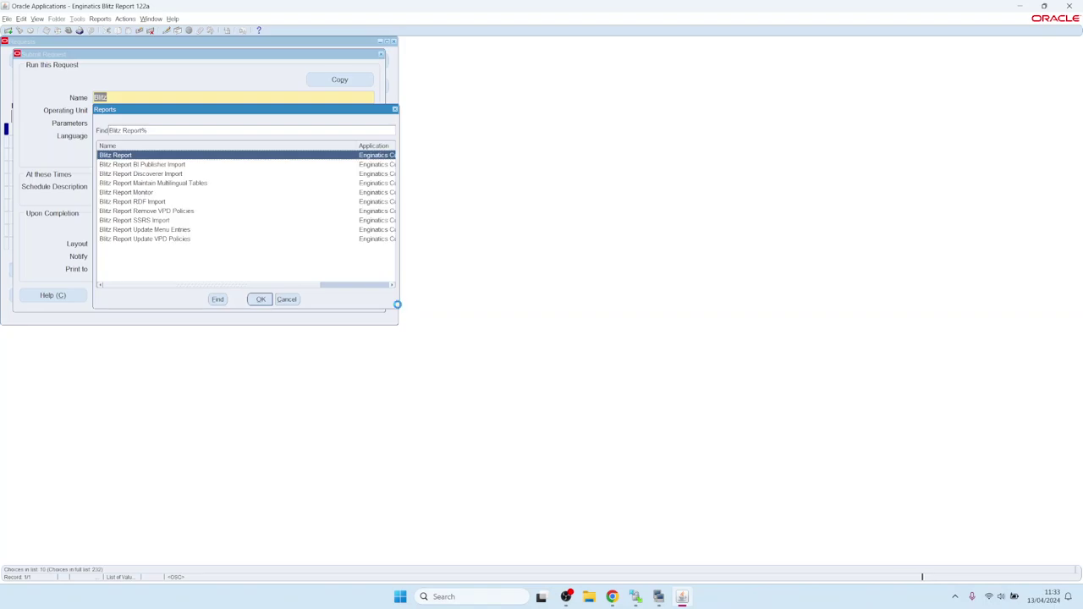
key(Down)
key(Down)
key(Down)
key(Down)
key(Return)
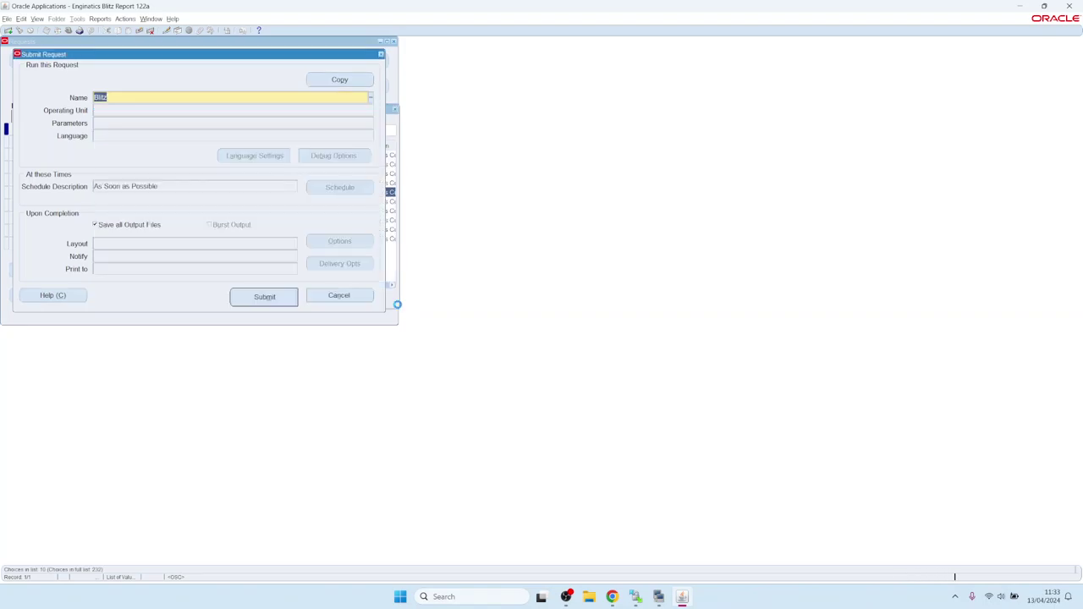
click(493, 321)
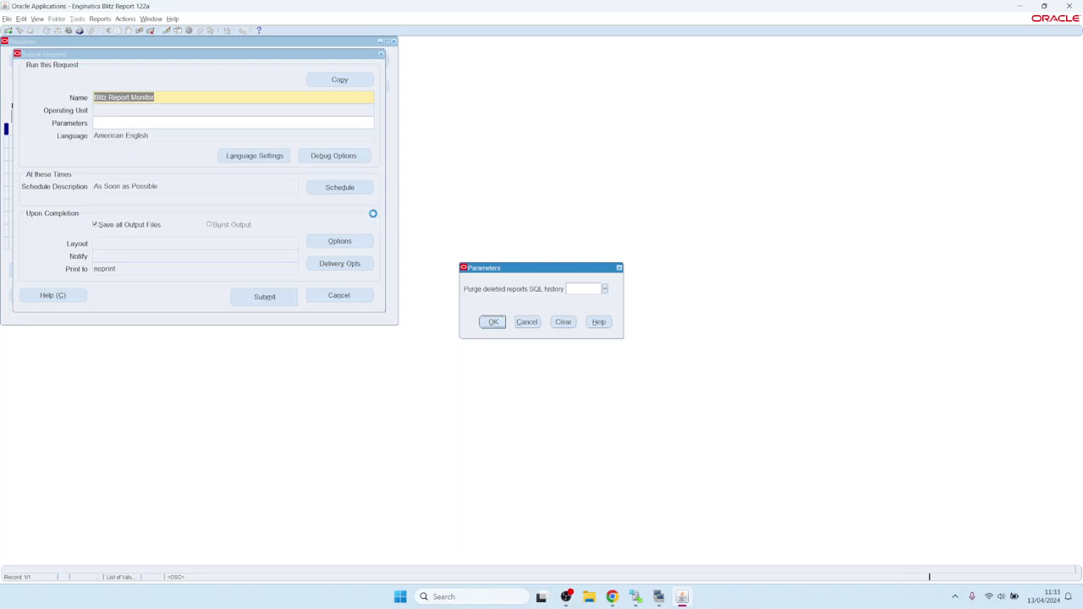
- Schedule the request periodically with no end date, submit it, and list all requests
click(342, 187)
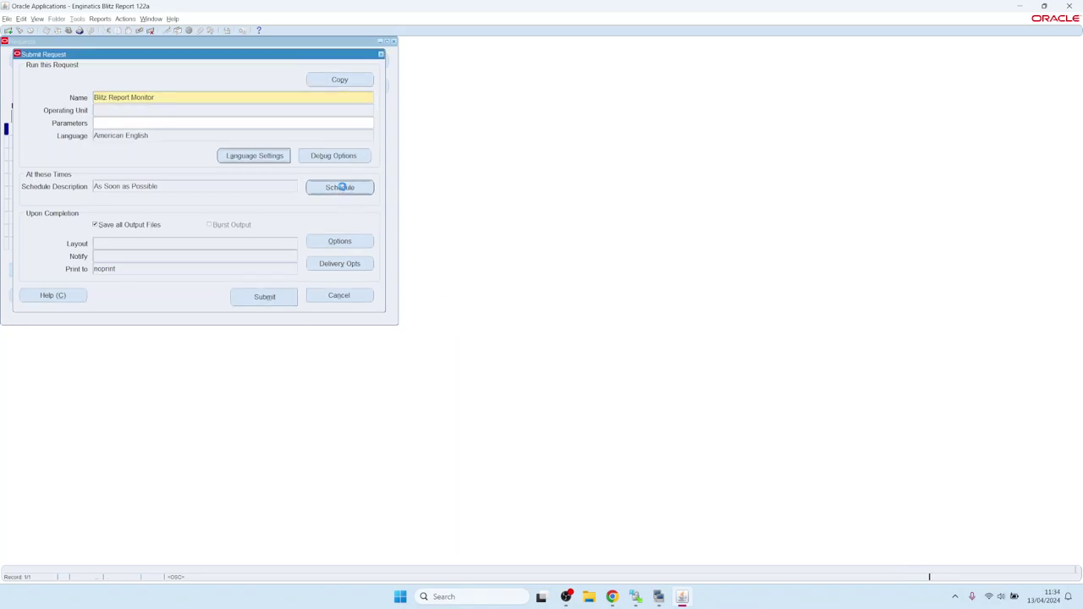
click(387, 265)
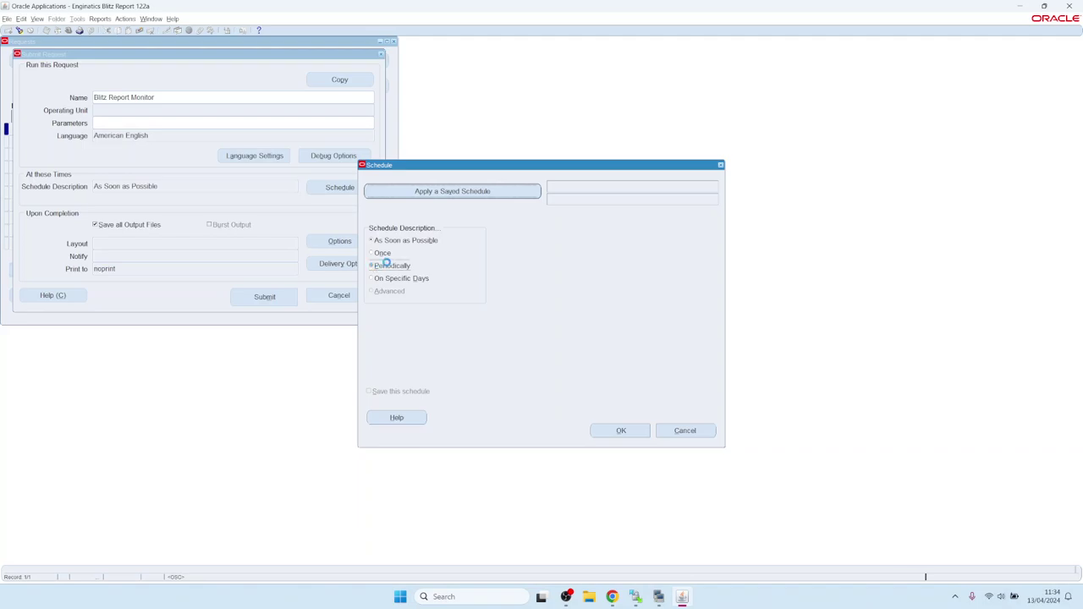
click(621, 431)
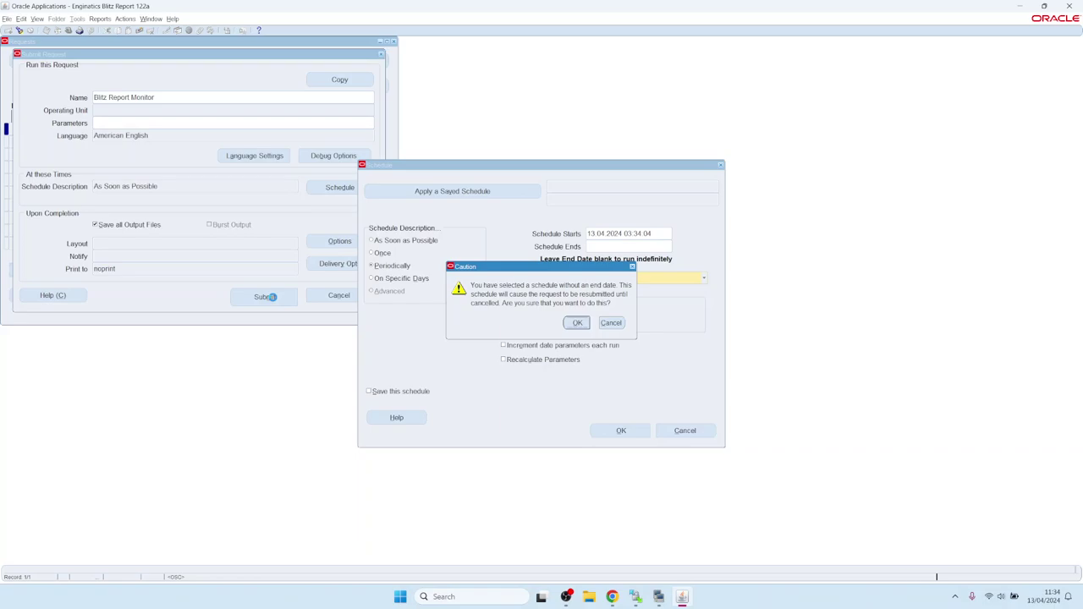
key(Return)
click(272, 298)
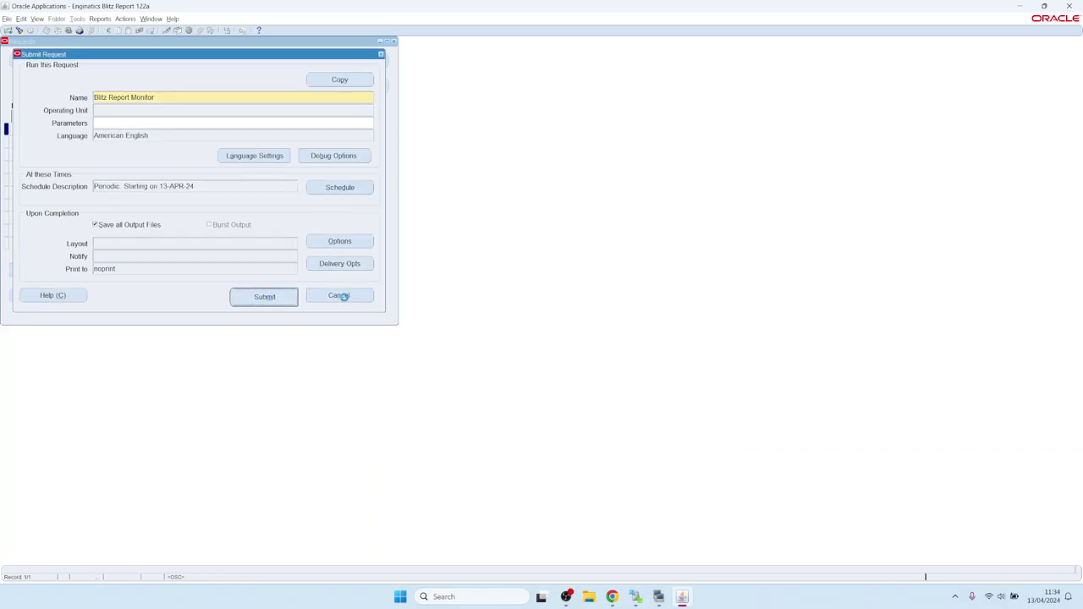
key(Tab)
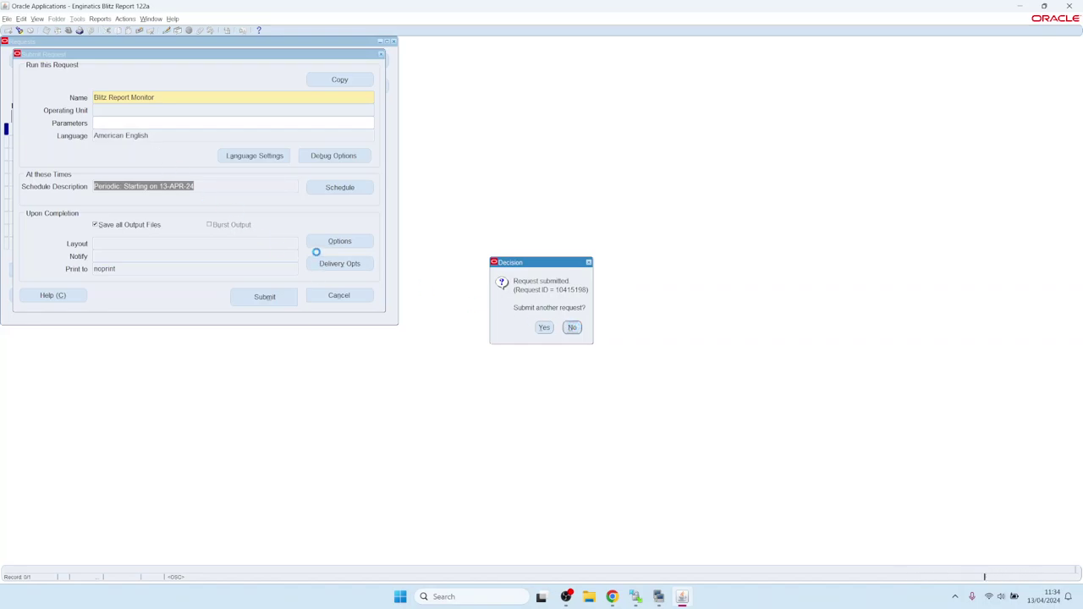
key(Return)
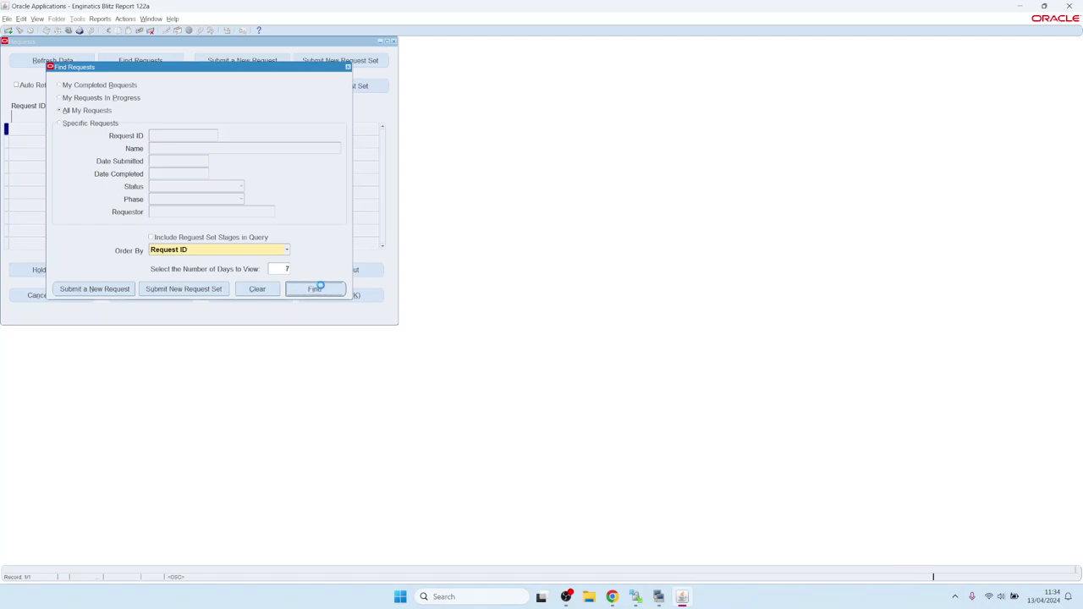
click(319, 286)
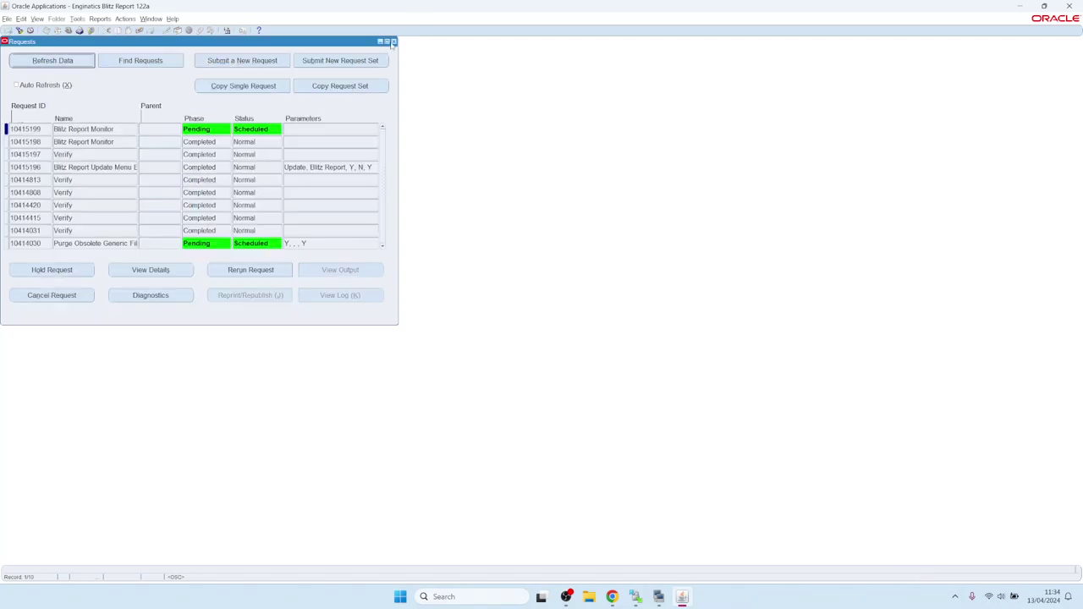
- Review the guide's Application setup 3.8 License key section in Chrome, then return to Oracle
click(612, 597)
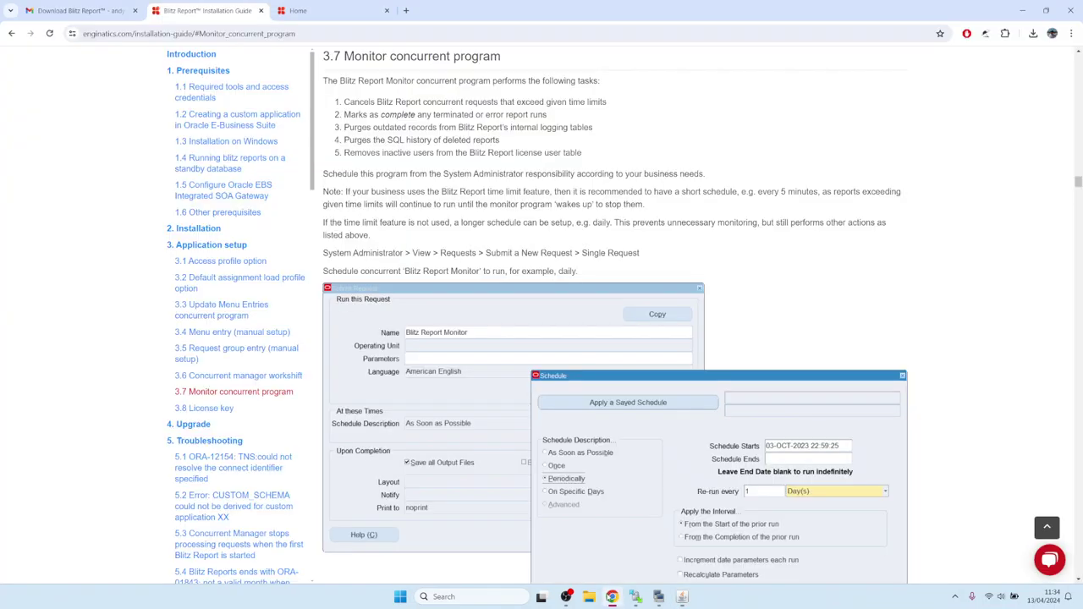
click(11, 33)
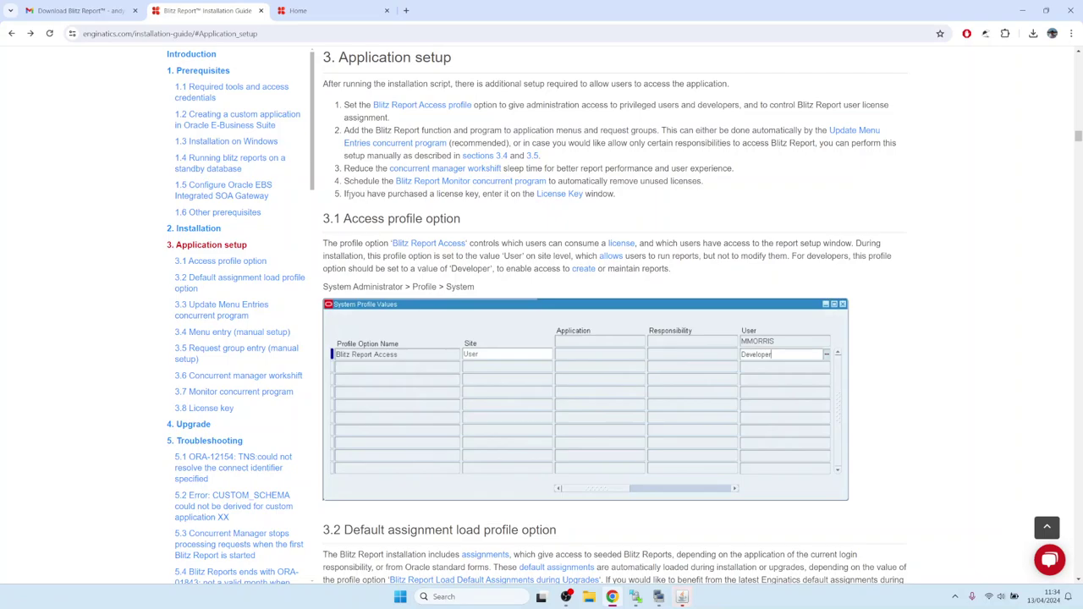
drag(348, 193, 506, 194)
click(508, 194)
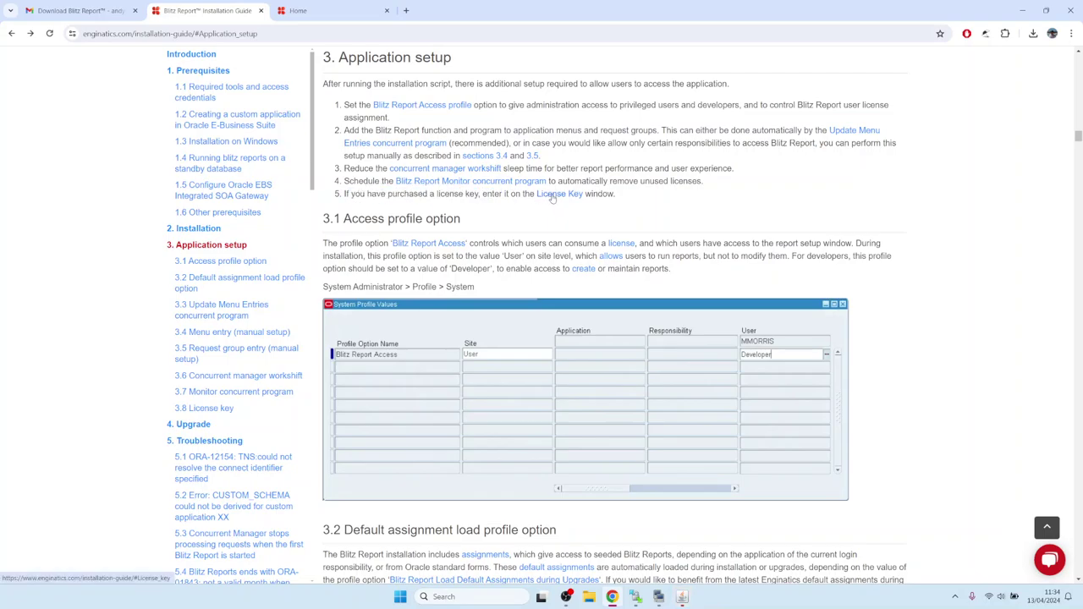
click(552, 194)
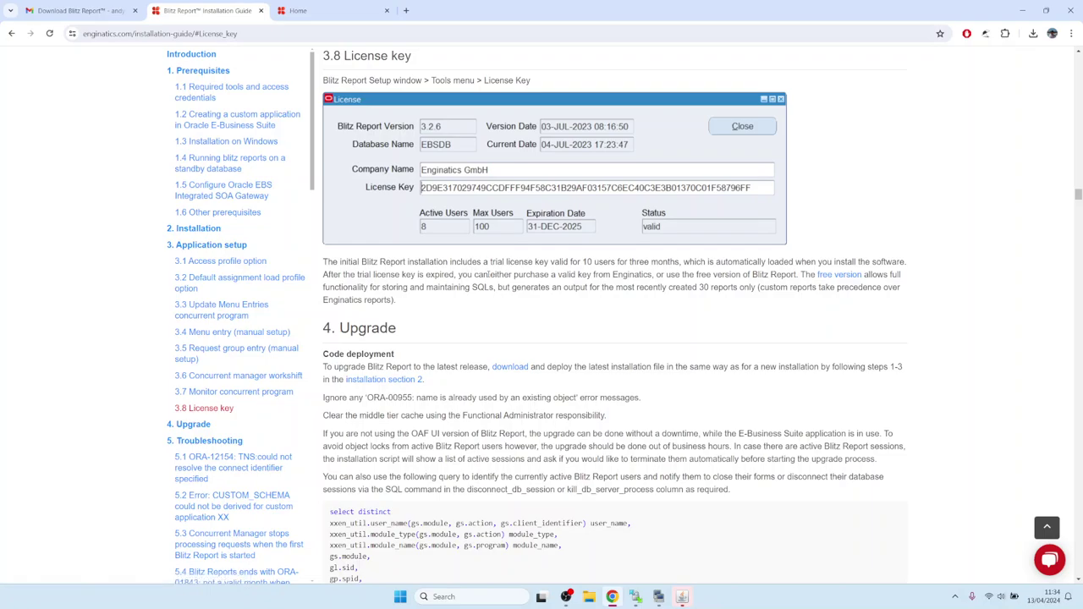
click(683, 596)
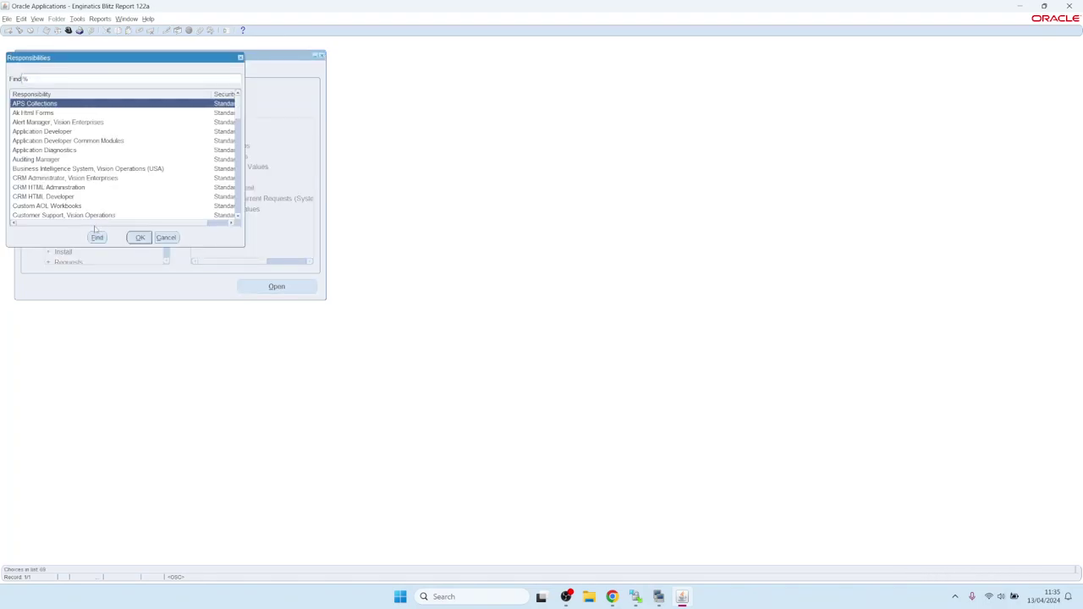
- Switch to the Payables Manager responsibility and open Blitz Report from the Top Ten List
text(ap)
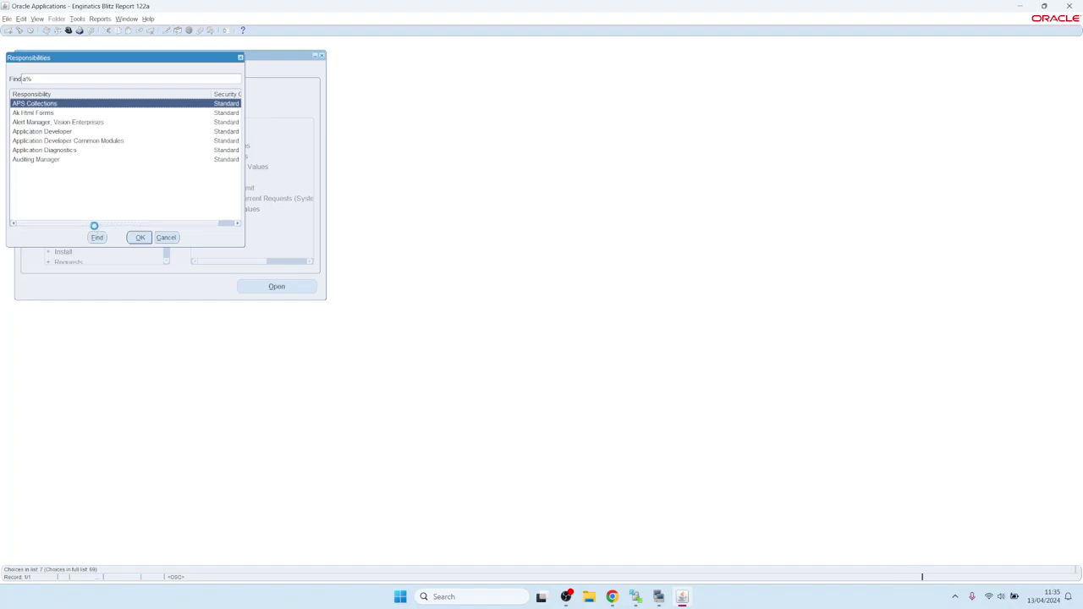
key(BackSpace)
key(BackSpace)
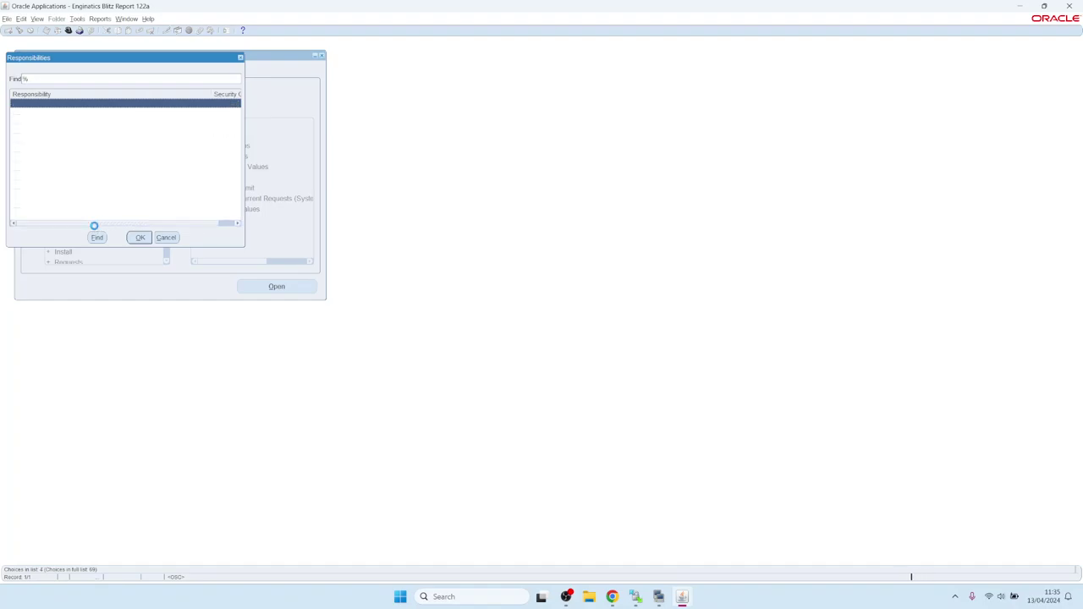
key(Return)
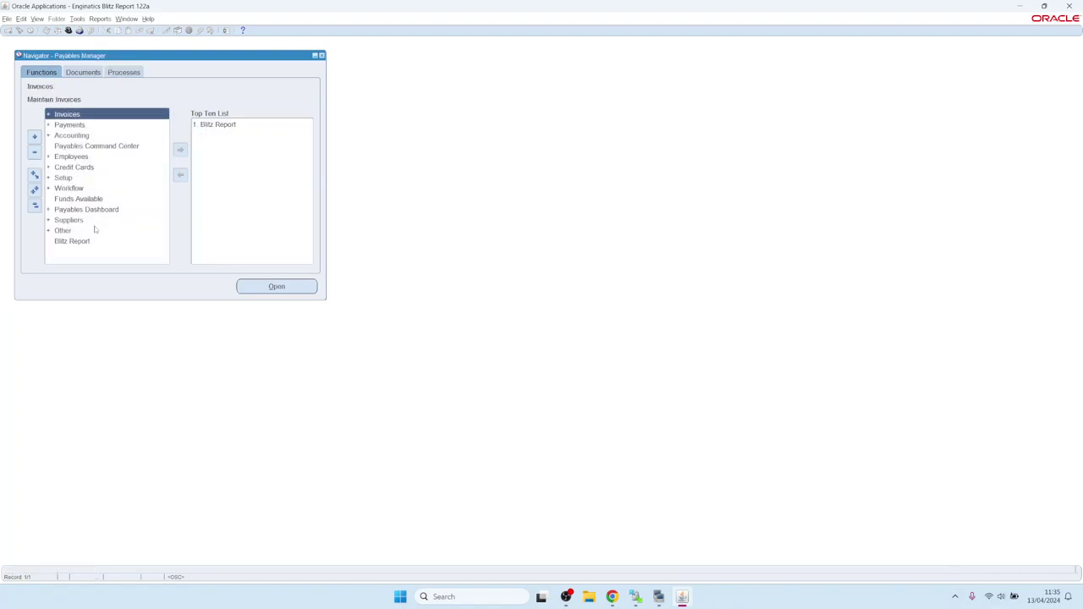
key(1)
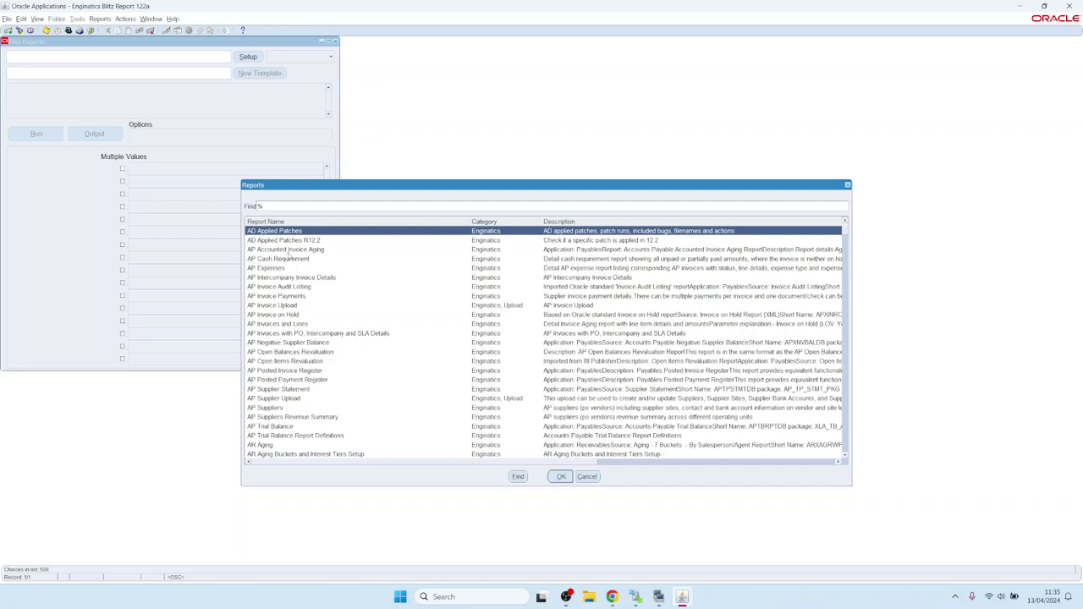
- Run the FND Applications Blitz report and review its Excel output before closing Excel
text(FND)
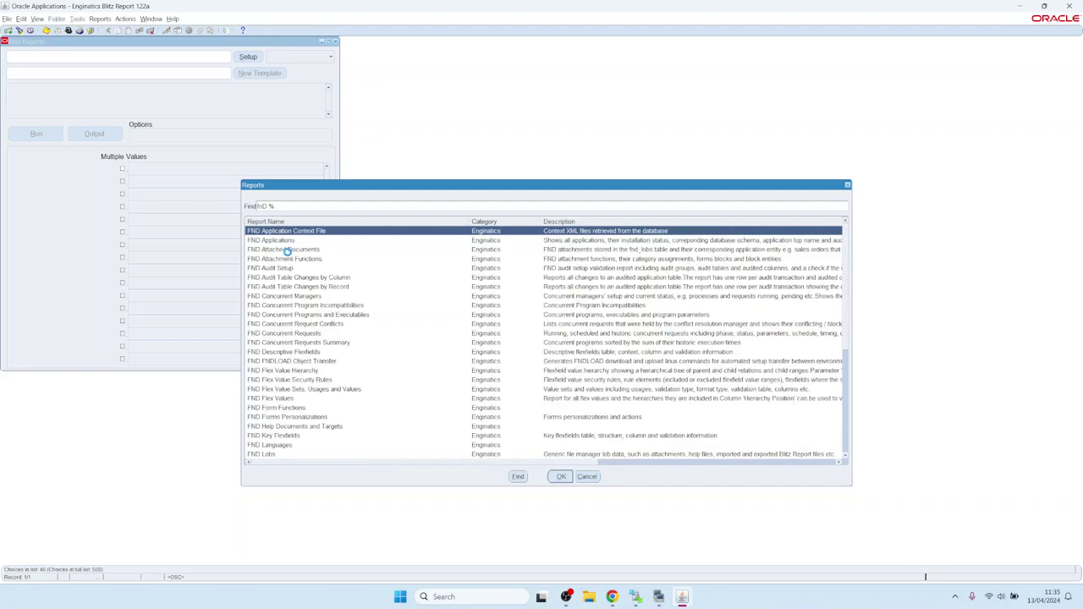
key(Return)
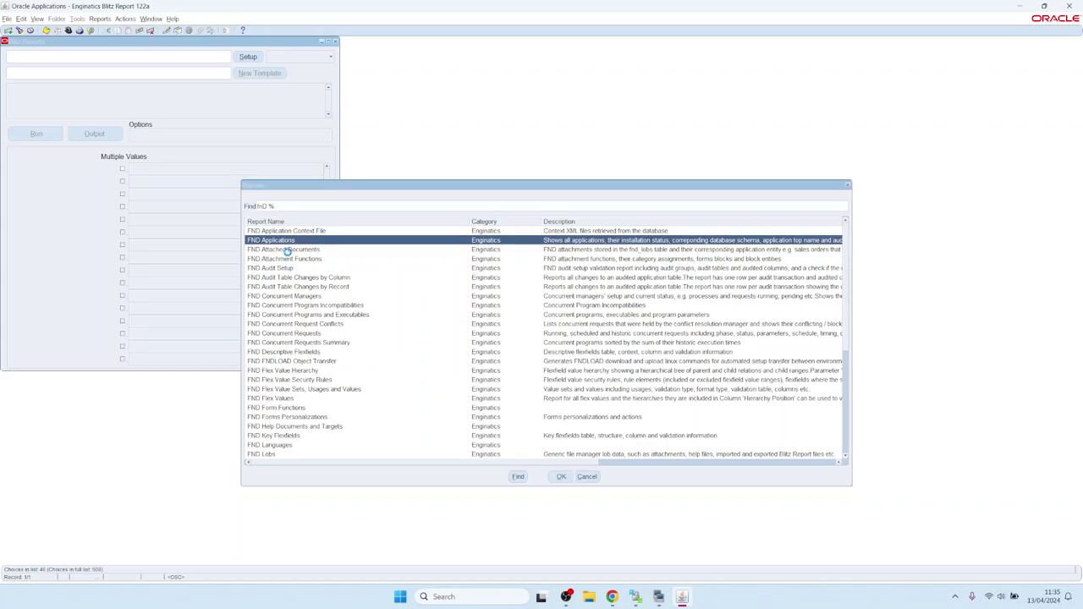
click(40, 135)
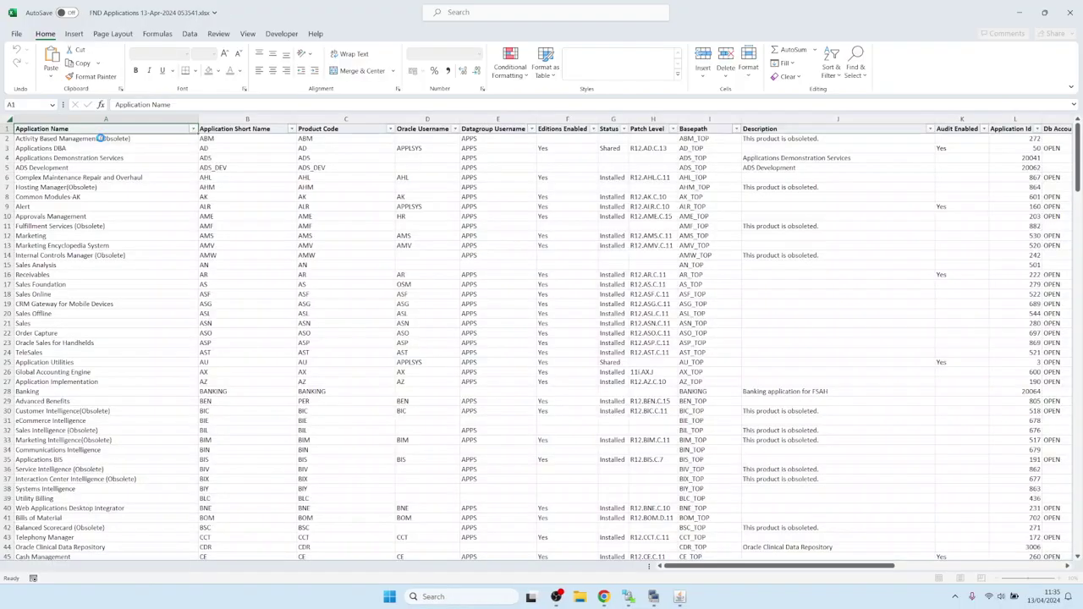
click(358, 312)
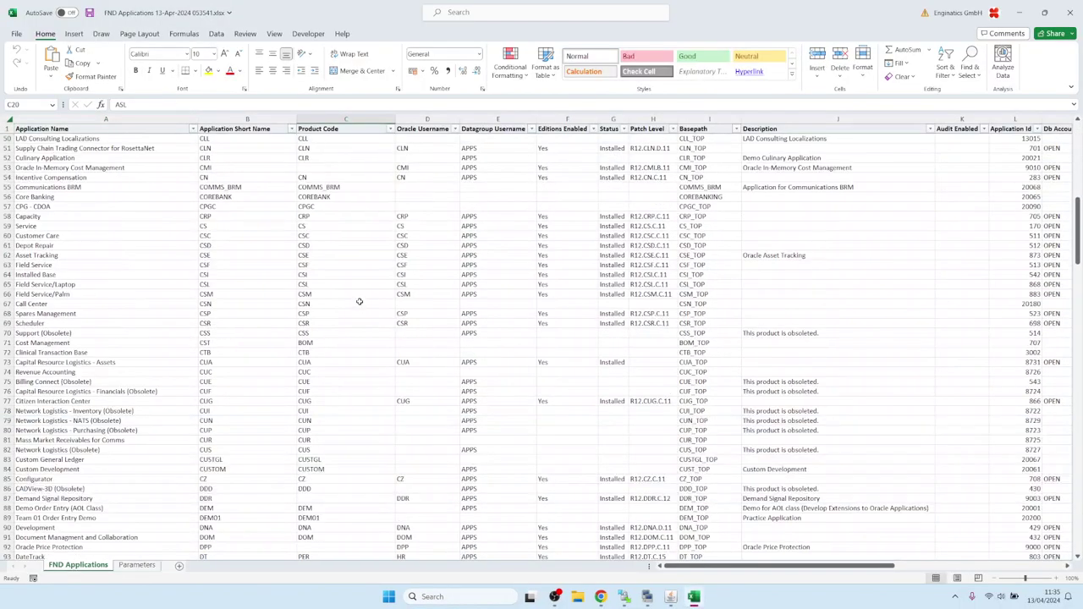
click(1070, 22)
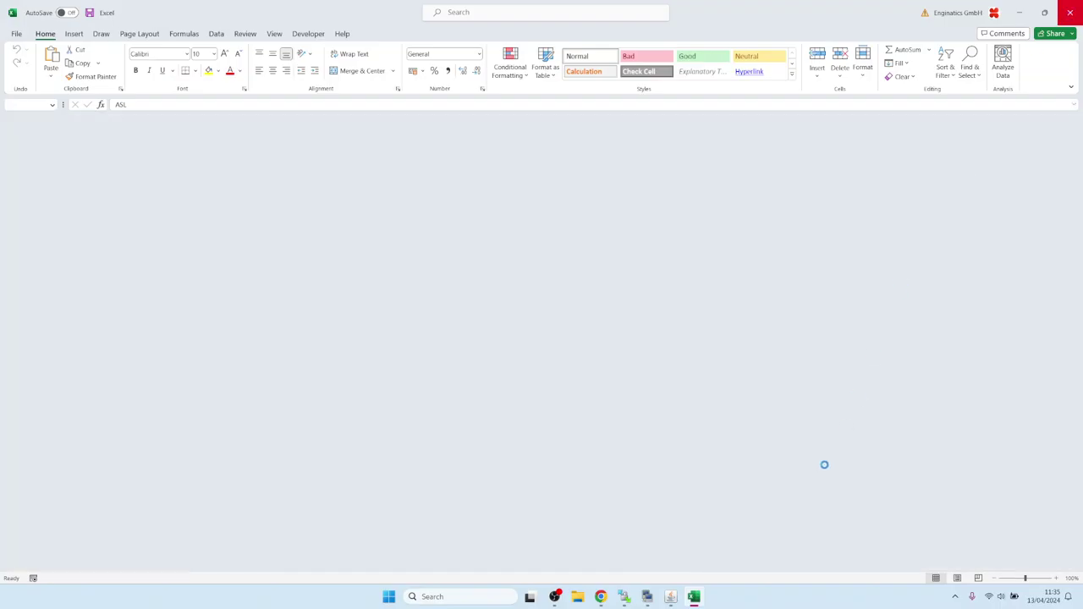
click(682, 596)
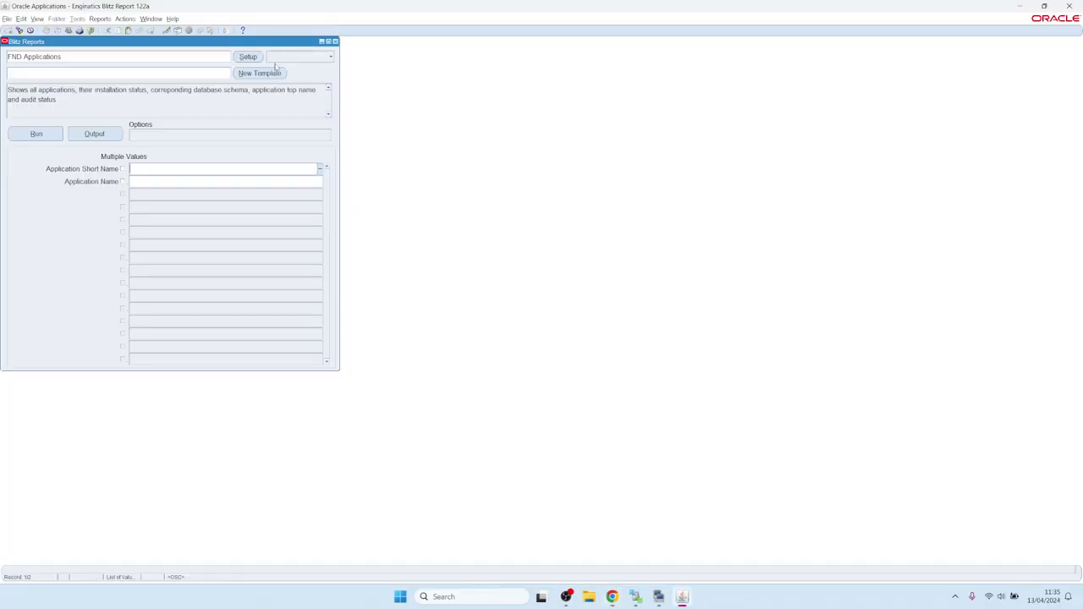
- Open the FND Applications report's setup definition to view its SQL query
click(248, 57)
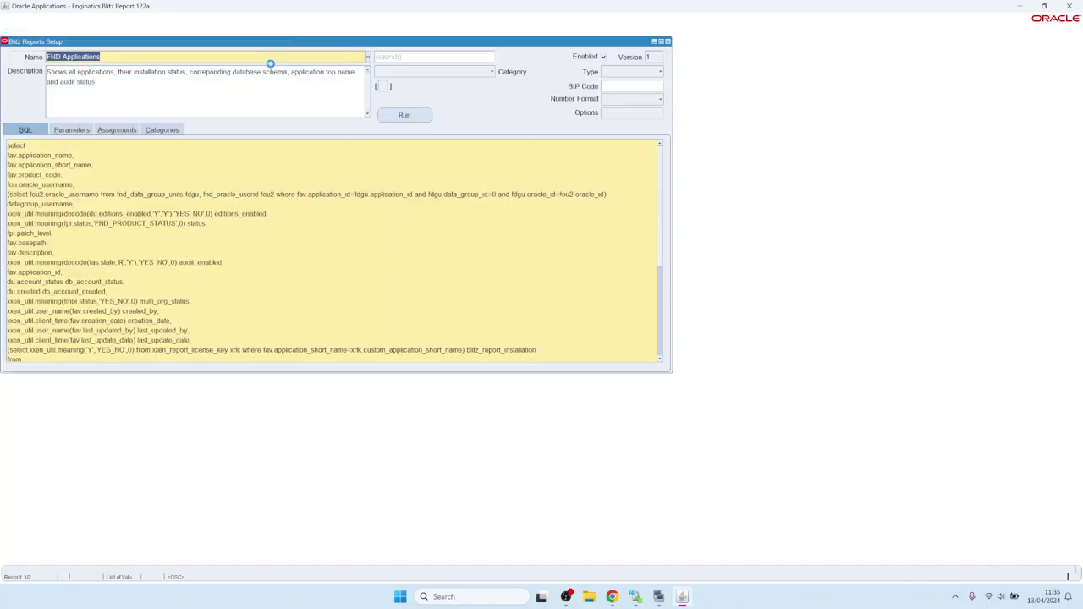
click(400, 120)
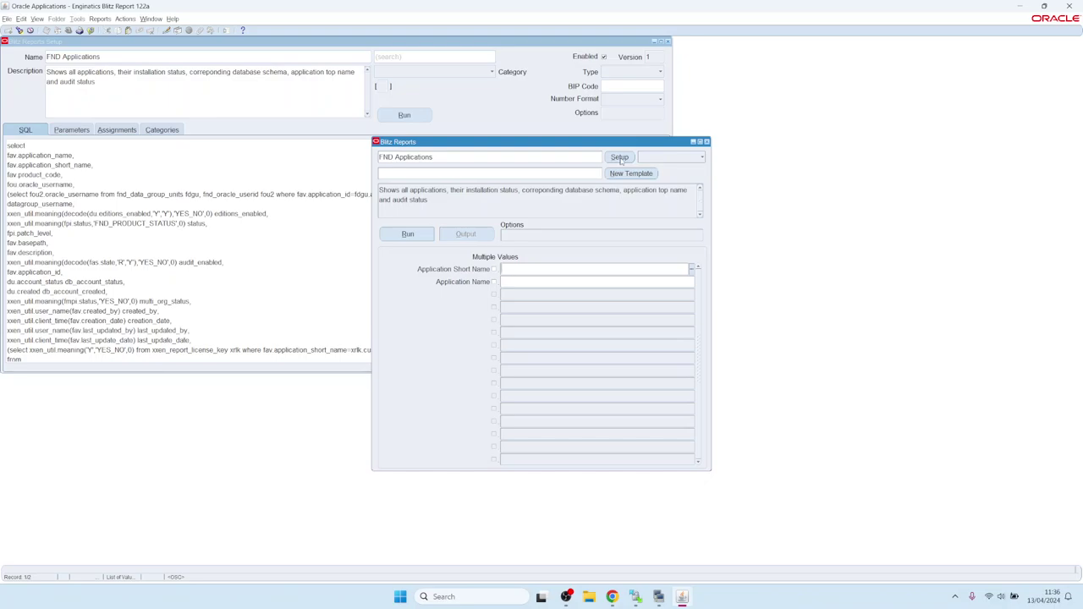
click(620, 159)
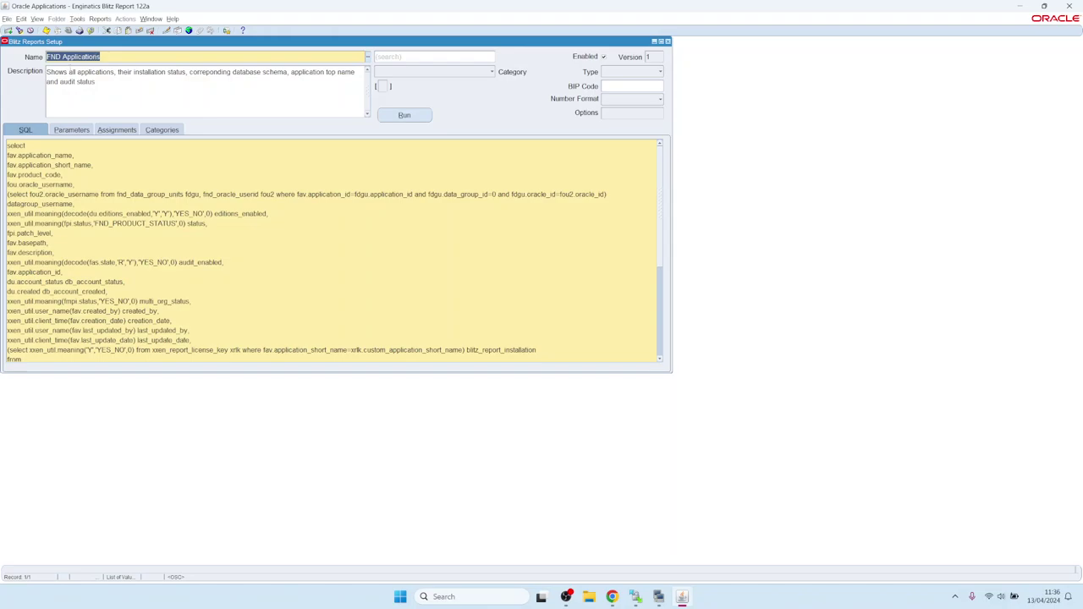
click(78, 18)
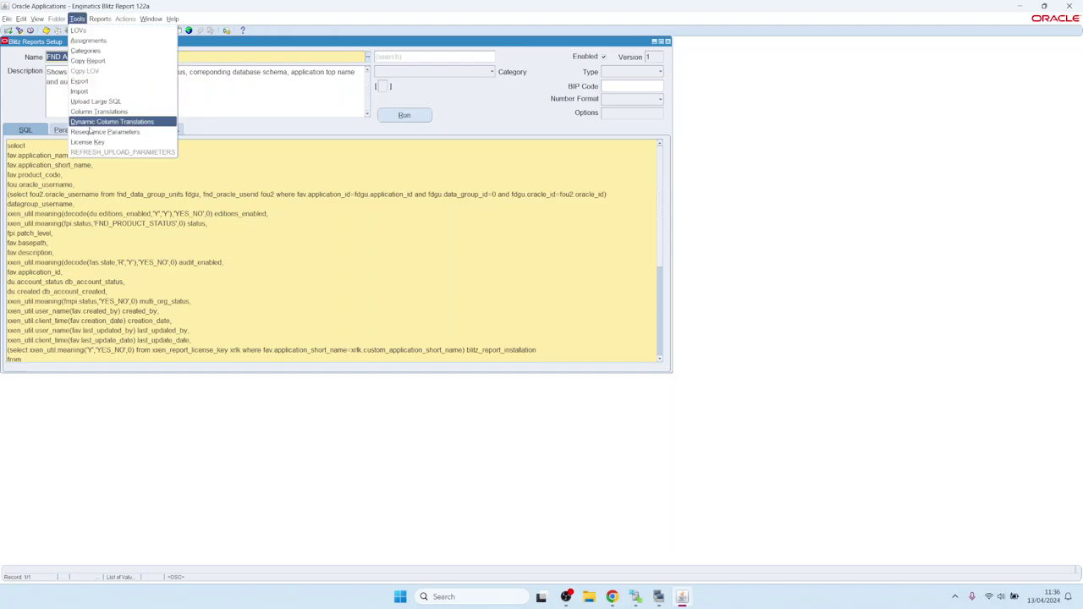
- Check the Blitz Report trial licence: 10 max users, expiring 31.07.2024
click(89, 141)
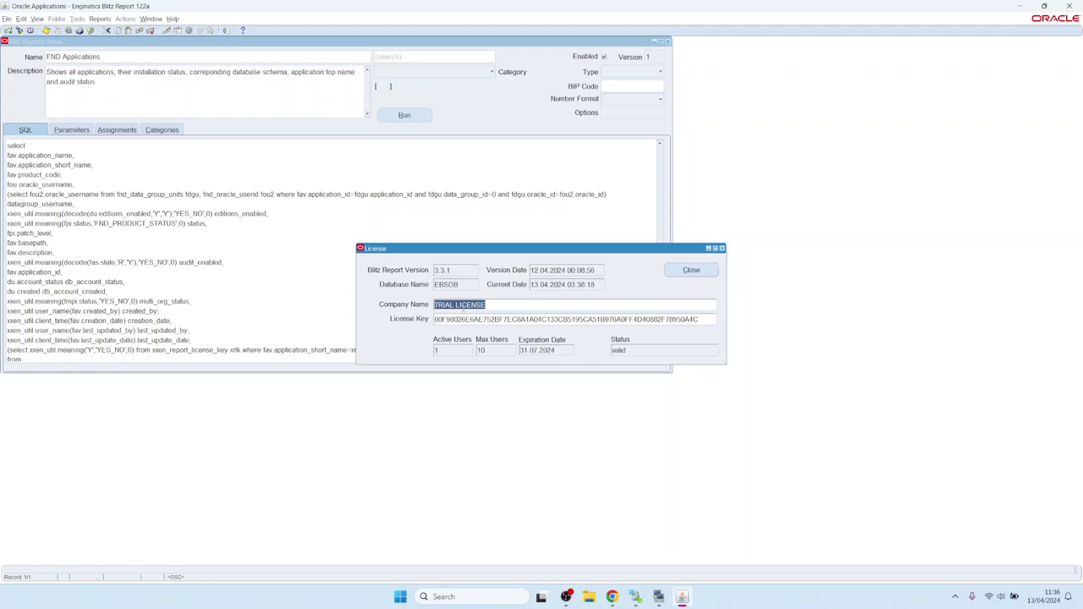
click(497, 350)
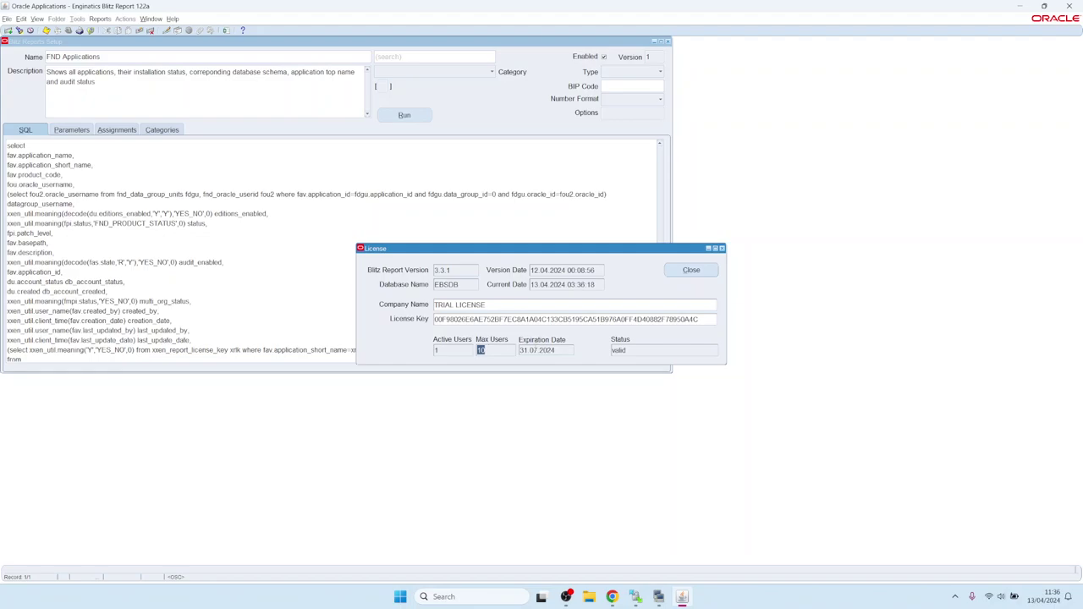
key(Tab)
click(697, 273)
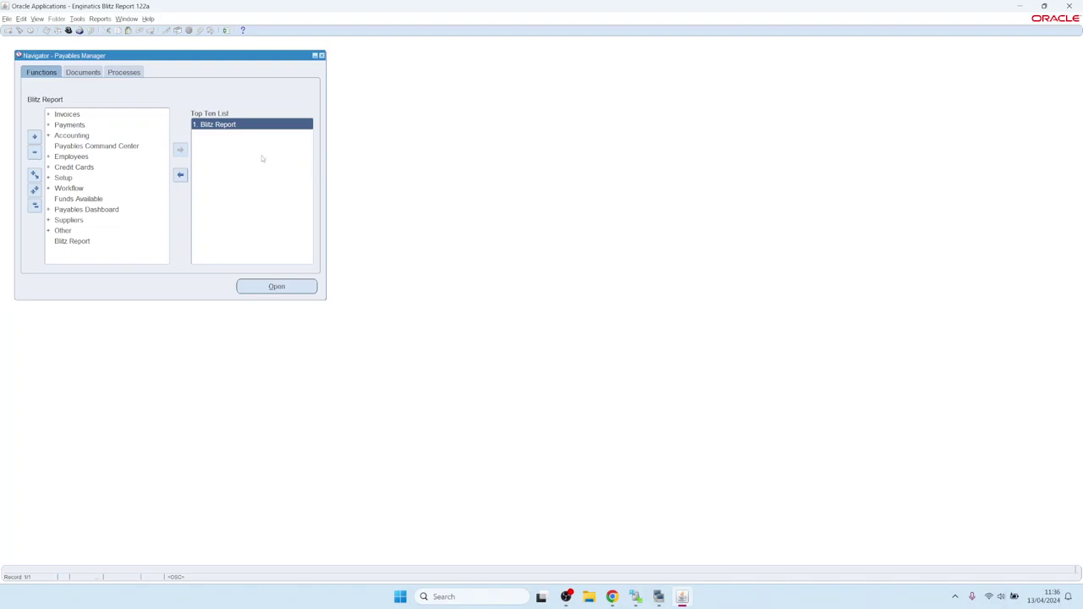
- Filter Blitz Report to the Upload category and load AP Invoice Upload
double_click(224, 125)
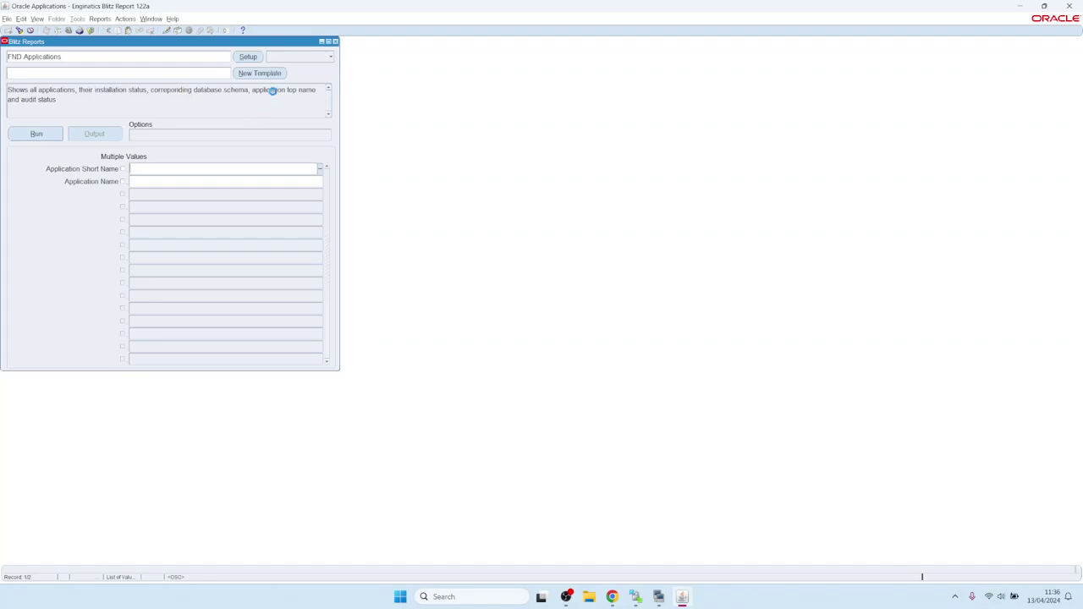
click(302, 57)
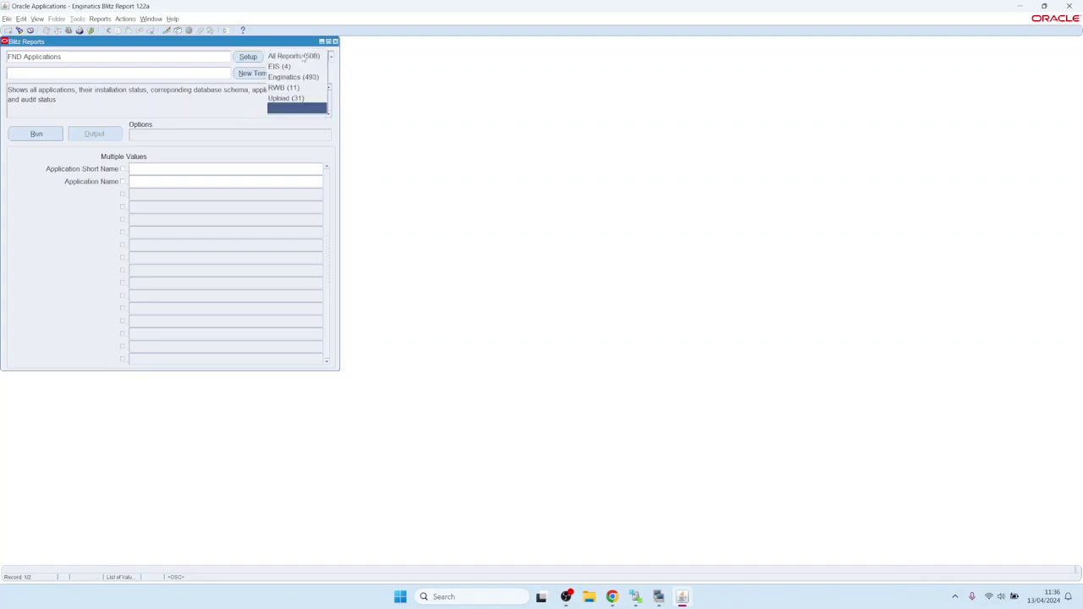
click(300, 98)
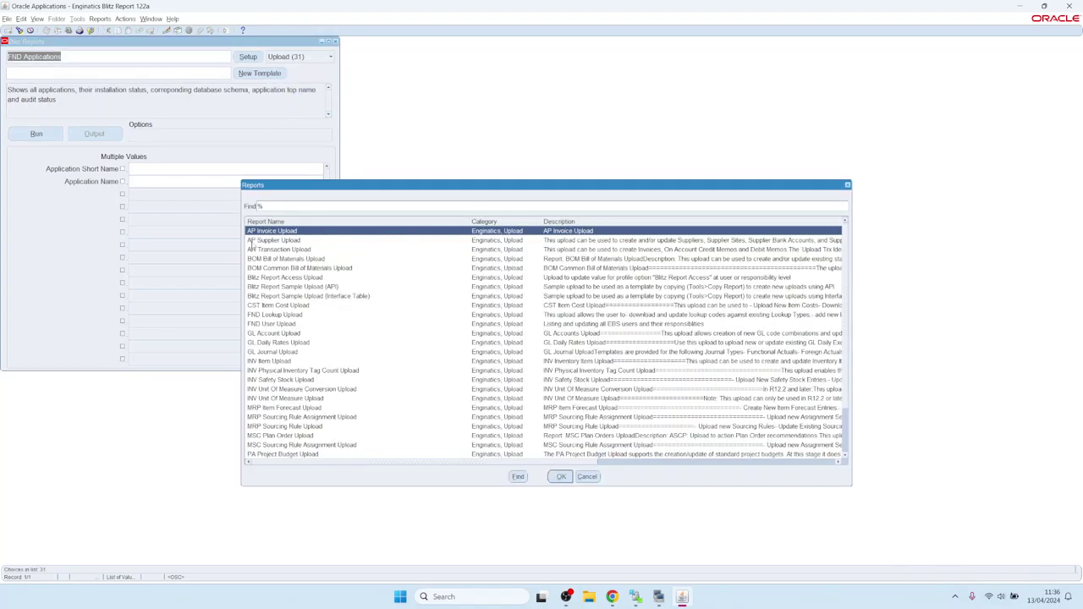
double_click(271, 231)
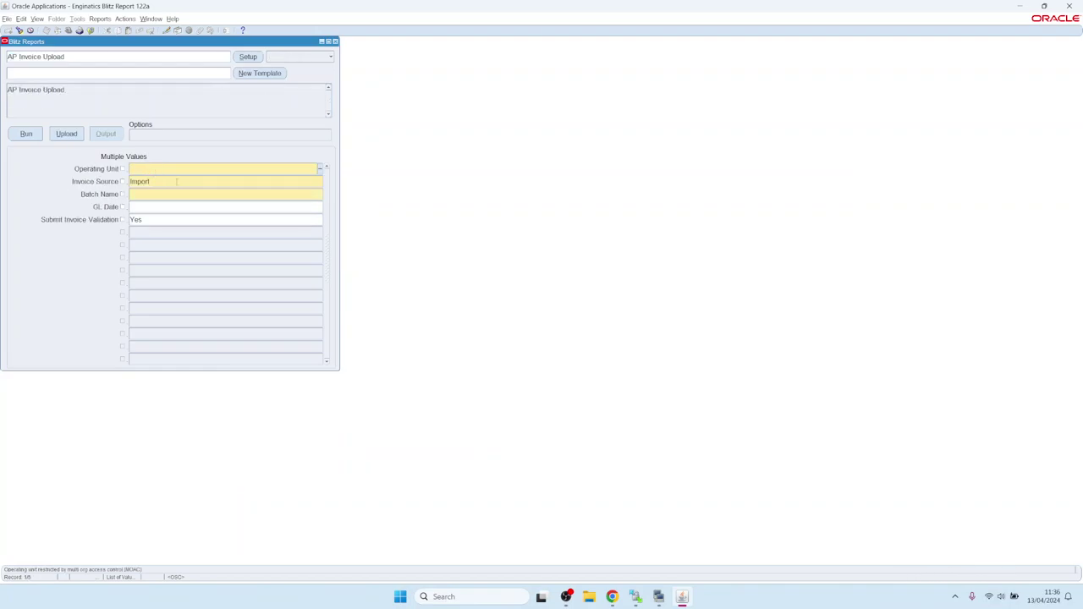
- Set the upload's operating unit to Vision Operations and batch name to 'test'
click(145, 194)
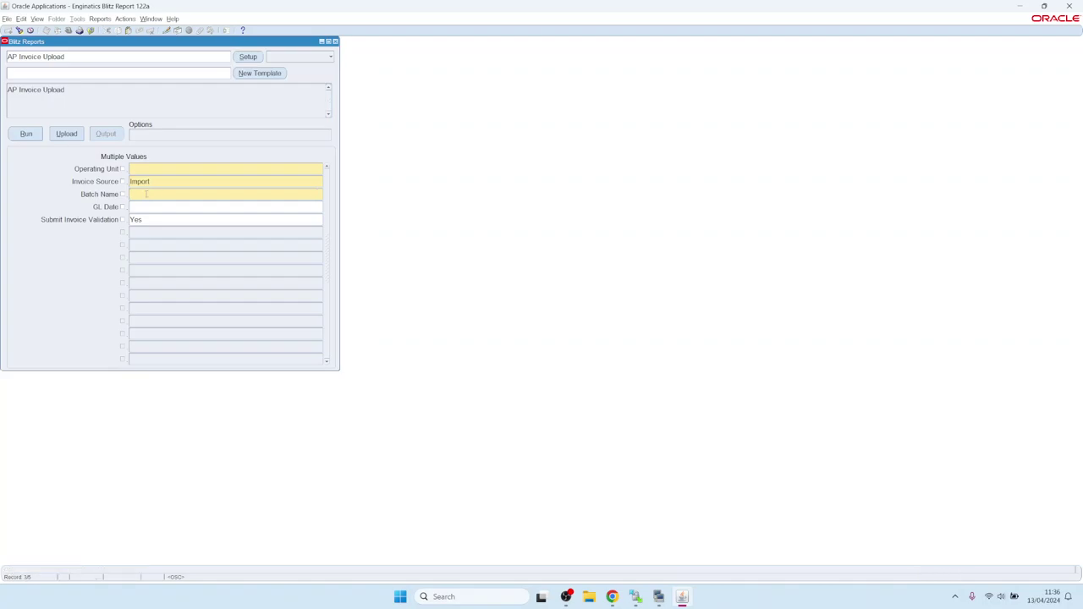
click(153, 166)
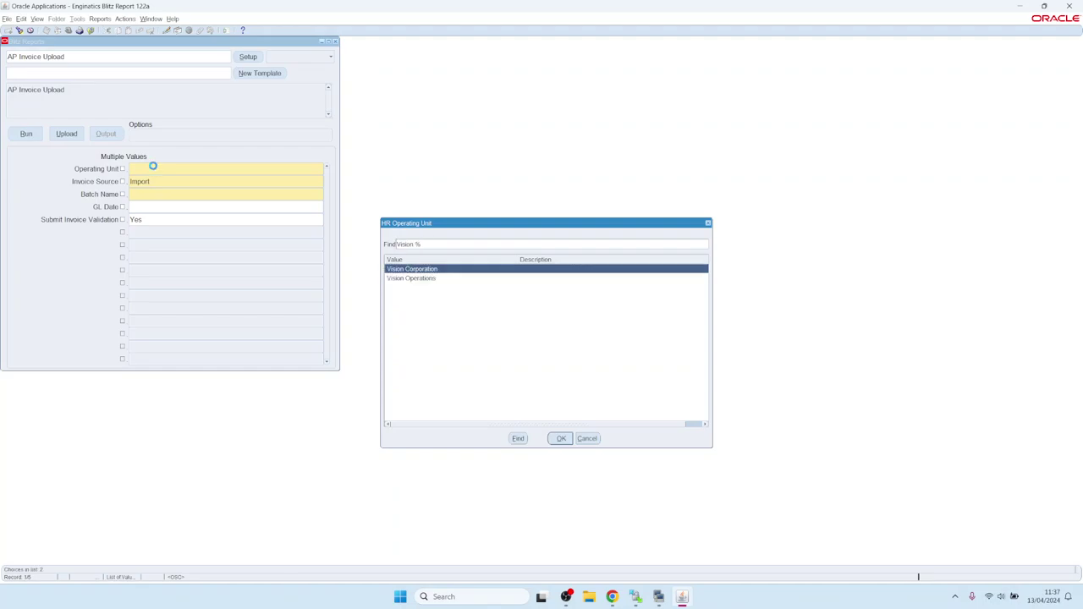
key(Down)
key(Return)
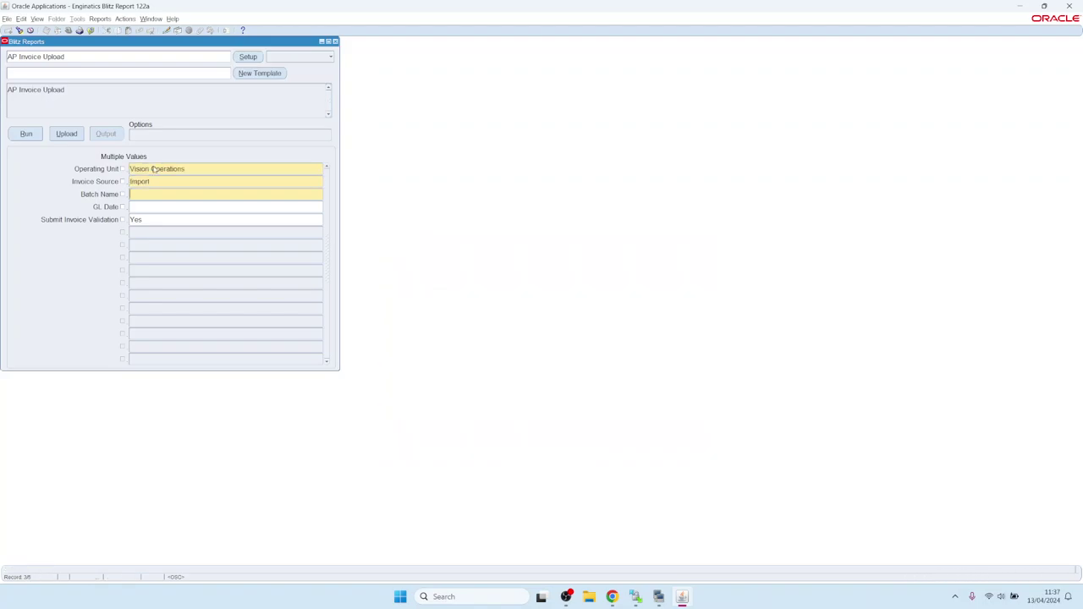
text(test)
key(Tab)
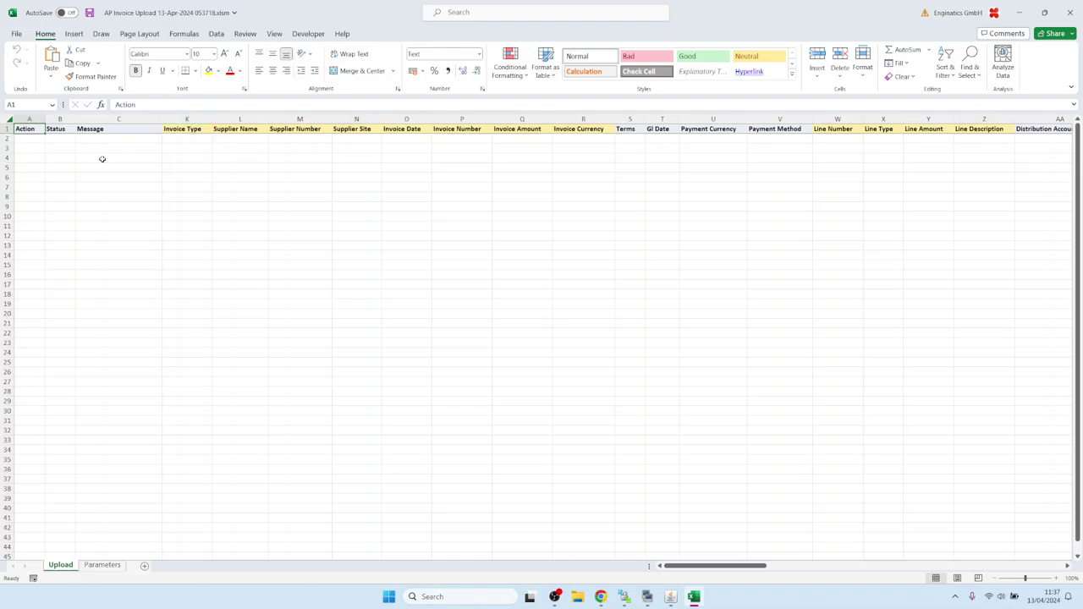
- Set the row 2 invoice type in K2 to Interest
click(179, 142)
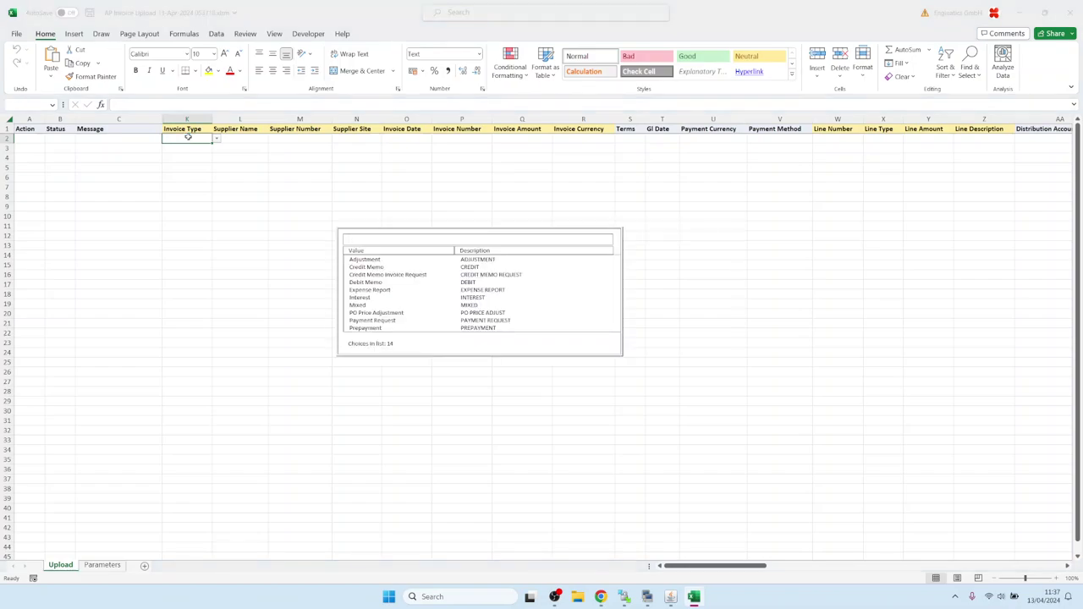
key(Down)
key(Down)
key(Down)
key(Down)
key(Down)
key(Down)
key(Down)
key(Down)
key(Up)
key(Up)
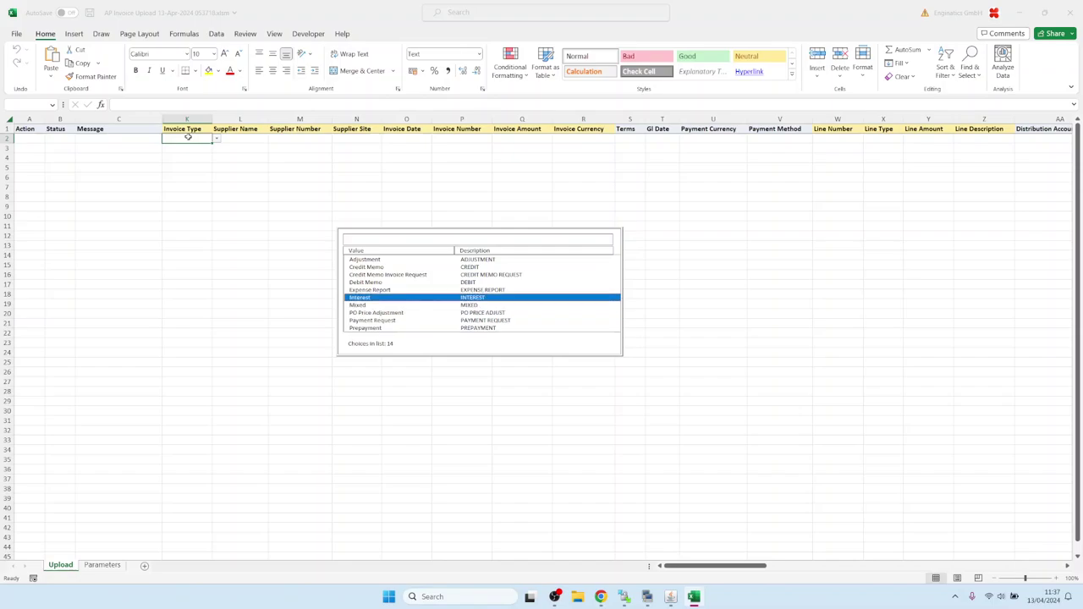
key(Return)
- Pick a supplier matching 'a' from the L2 lookup list, then return to Oracle Applications
text(a)
key(Tab)
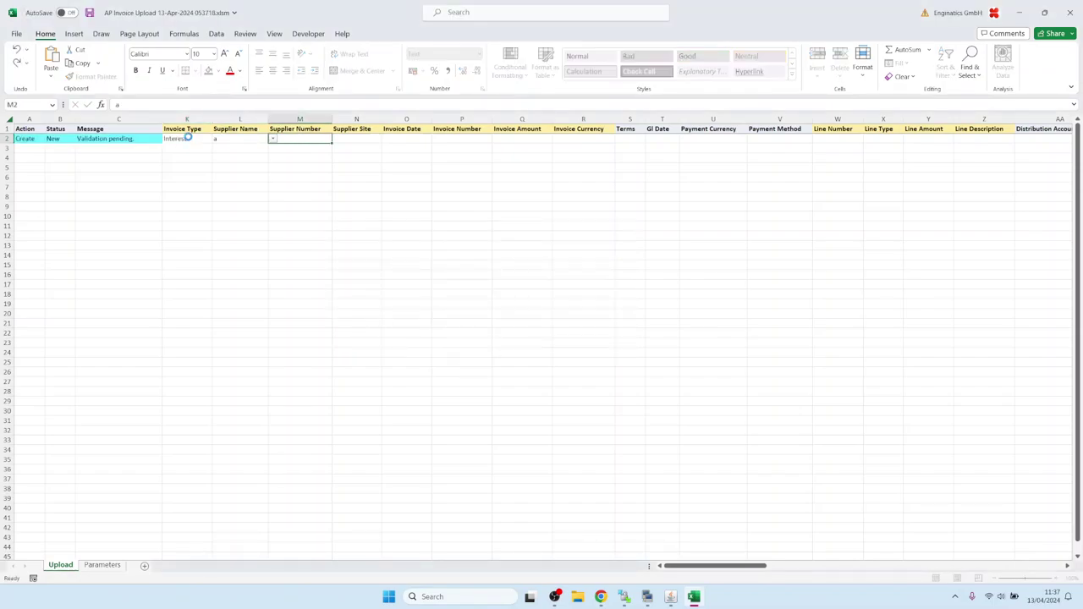
key(Down)
key(Down)
key(Down)
key(Return)
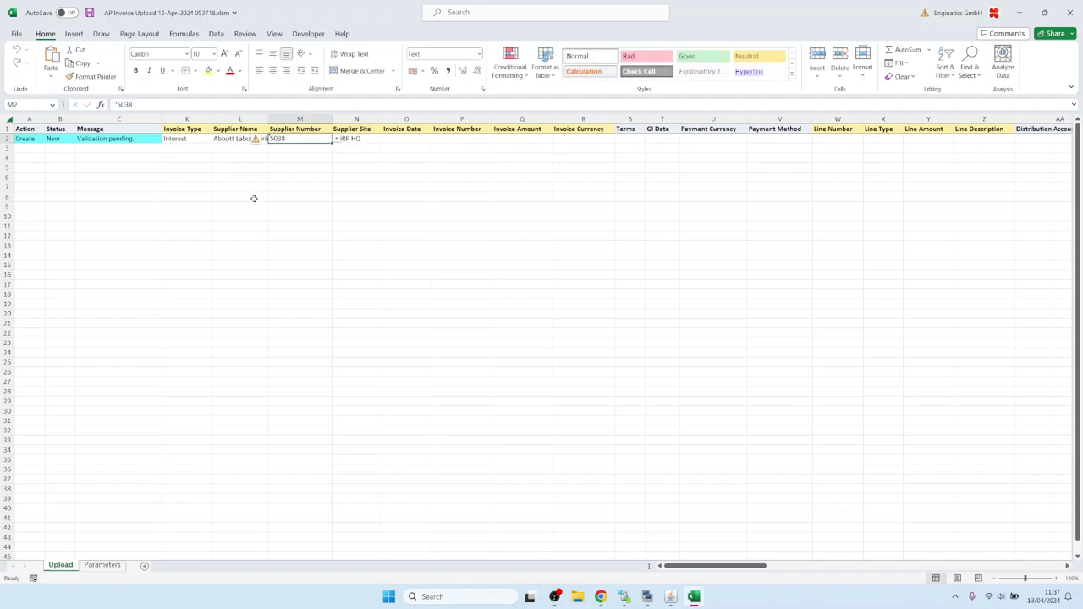
click(670, 597)
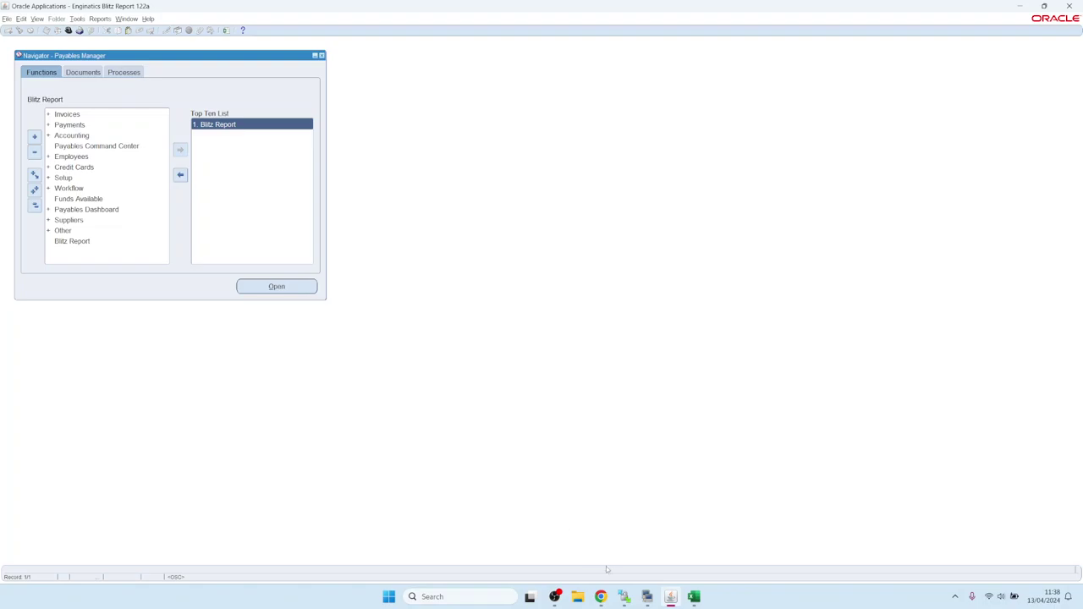
- In PuTTY, list the install directory with ls -ltr and highlight the blitz_report_install_logs_2024-04-13_052654.zip name
mouse_move(648, 599)
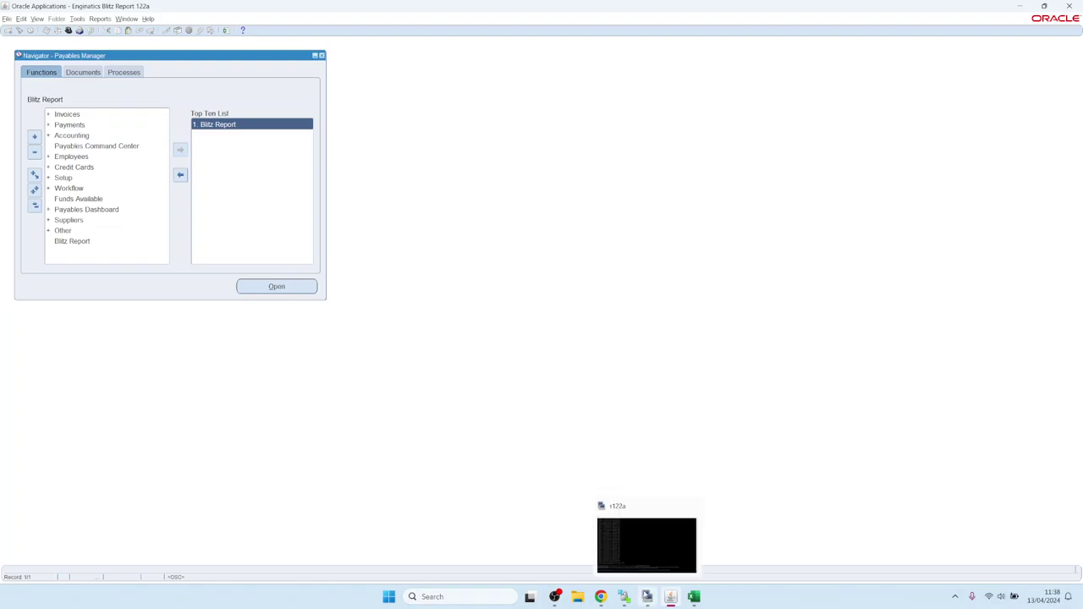
click(634, 561)
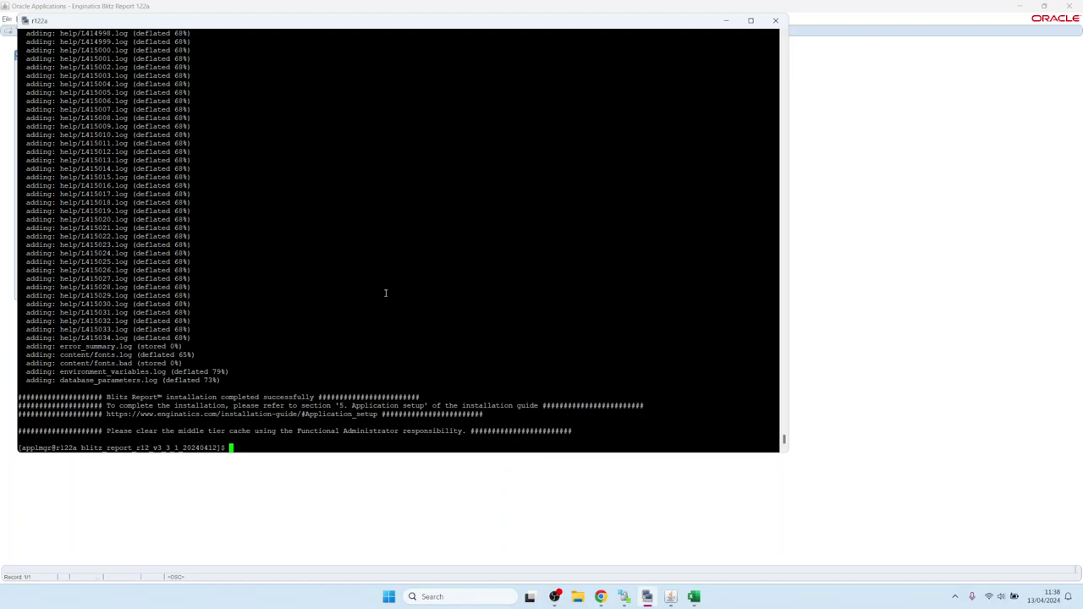
text(ls --ltr)
key(Return)
key(Up)
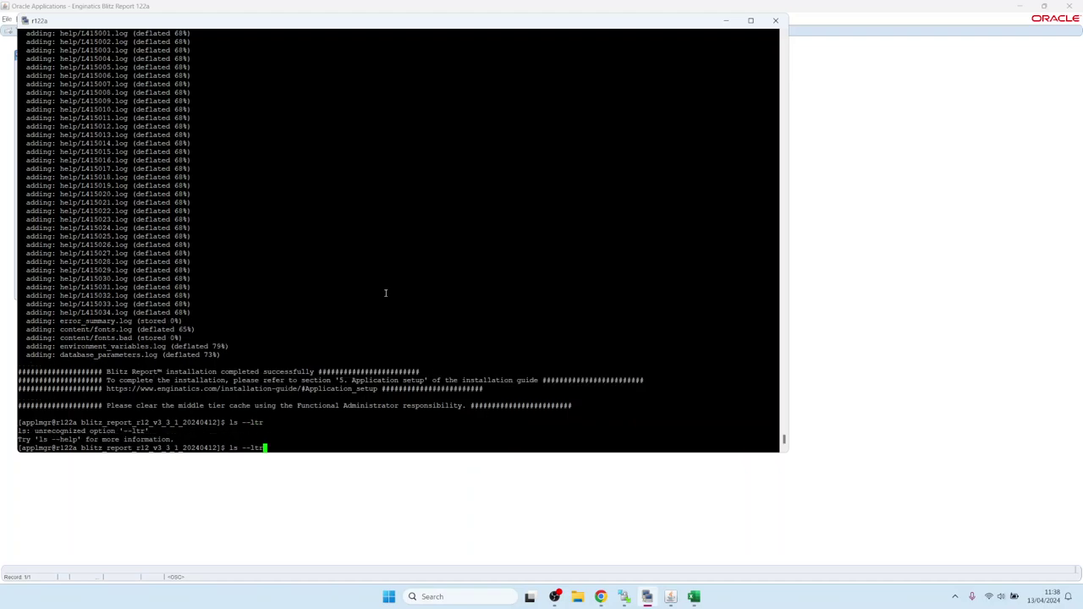
key(Left)
key(Left)
key(Left)
key(BackSpace)
key(Return)
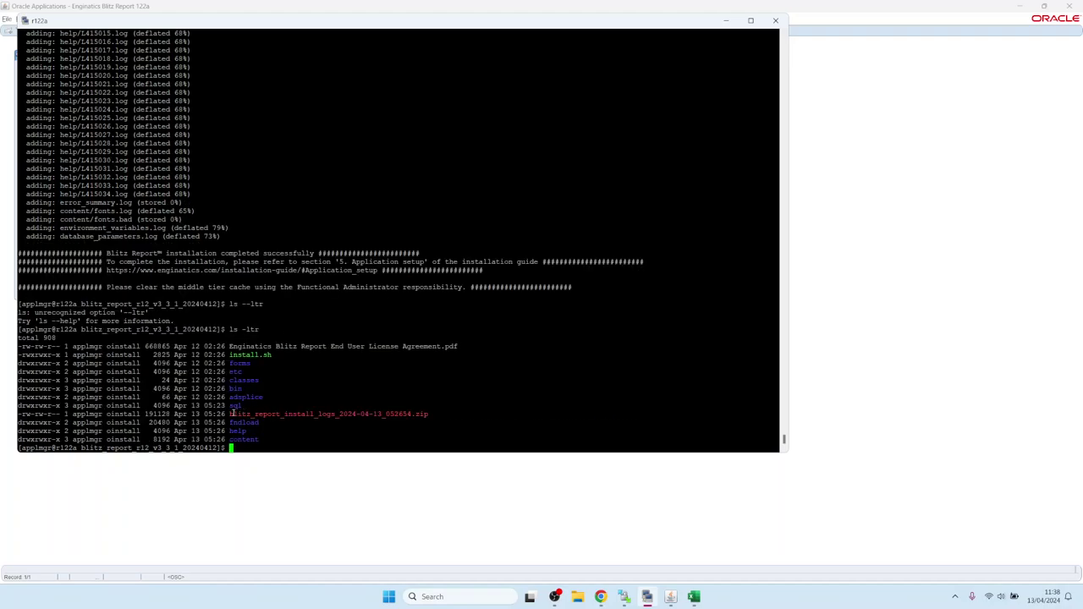
drag(230, 414, 428, 414)
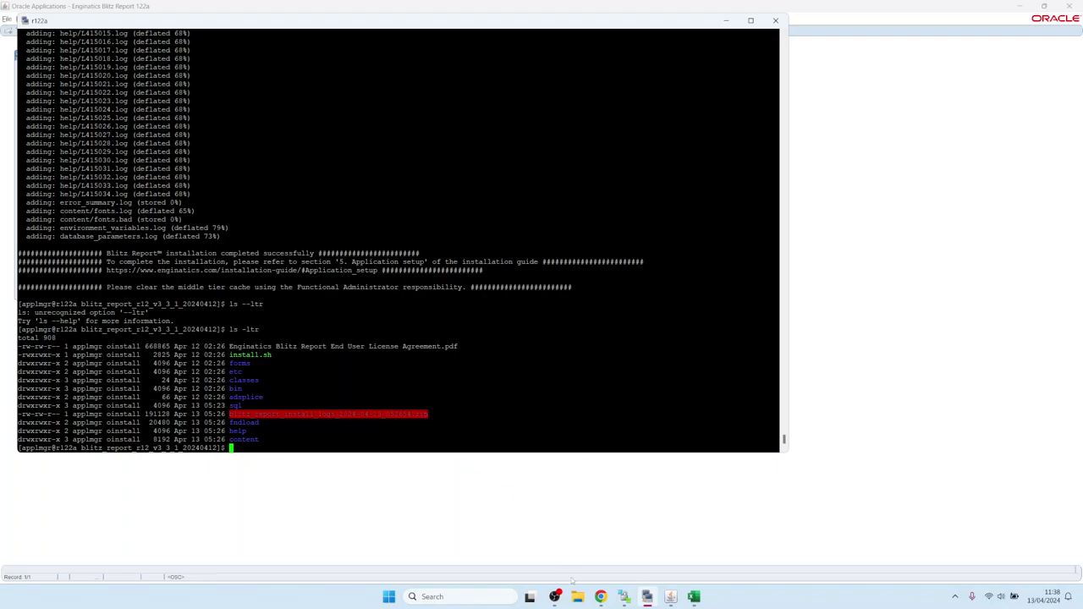
click(624, 597)
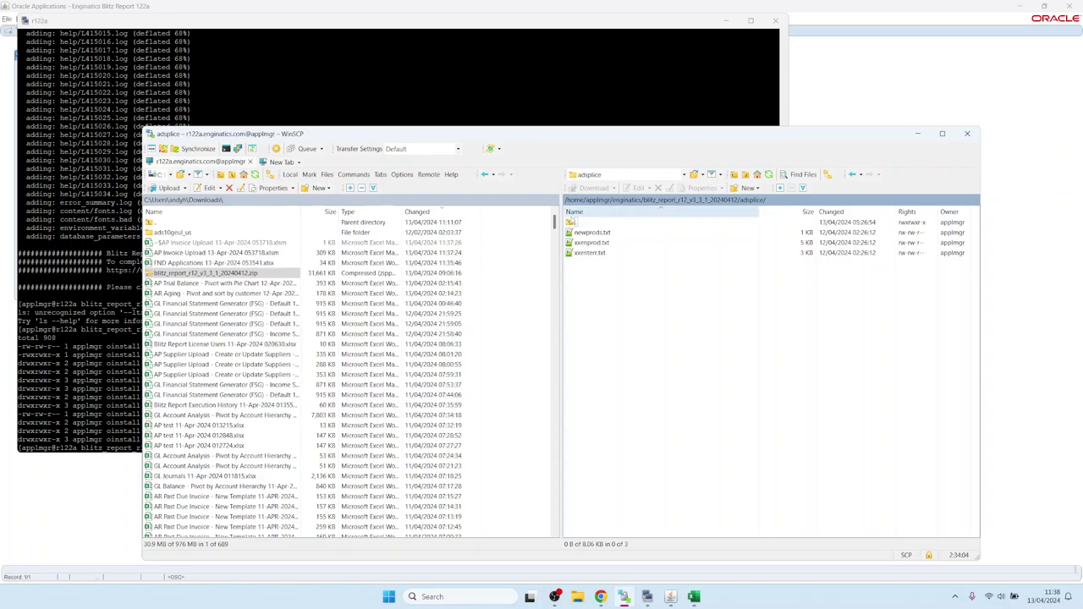
- In WinSCP, go up to the Blitz Report install folder, refresh, and select the install logs zip
double_click(584, 222)
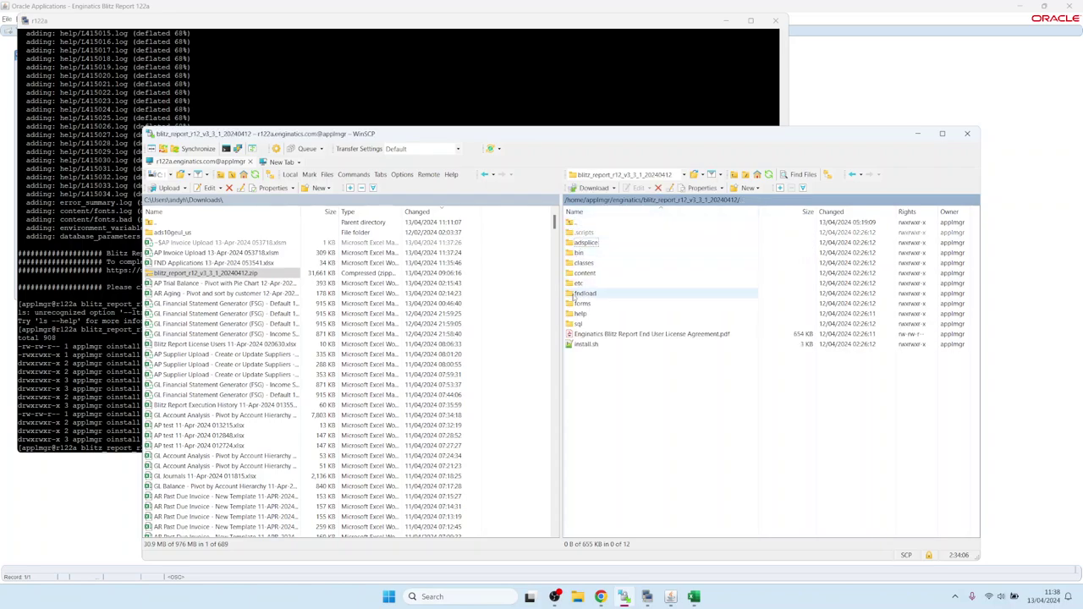
click(768, 175)
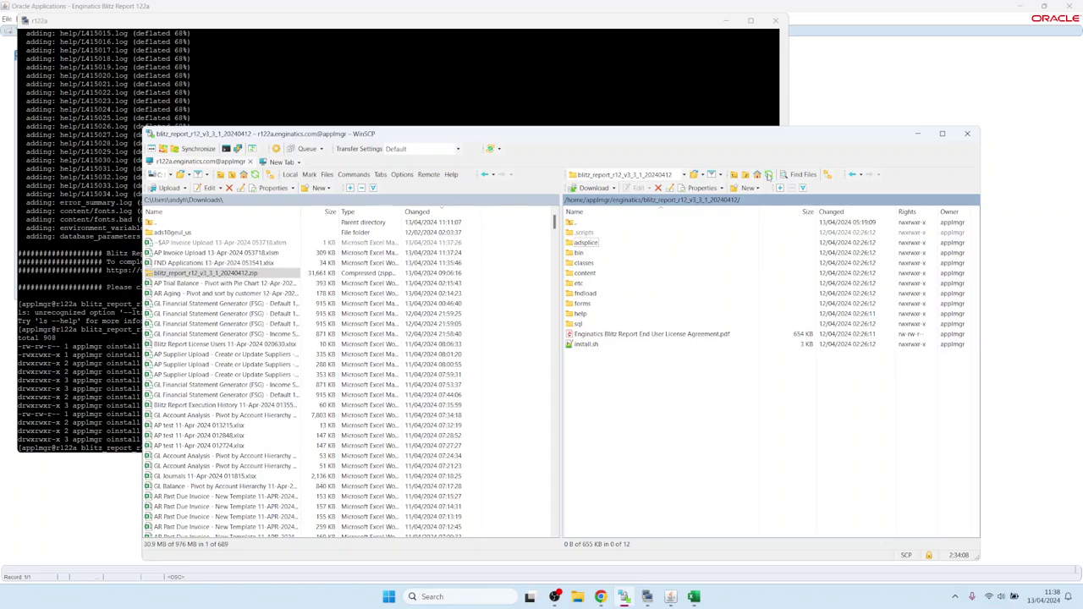
click(636, 334)
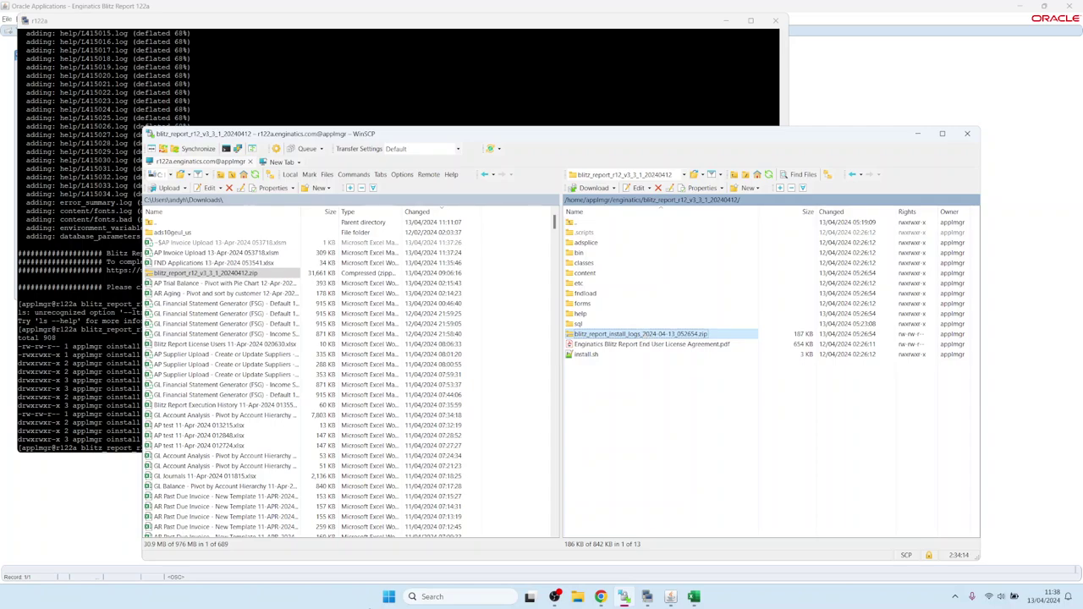
- Bring up the Blitz Report installation guide in Chrome at its 3.8 License key section
click(601, 597)
click(208, 10)
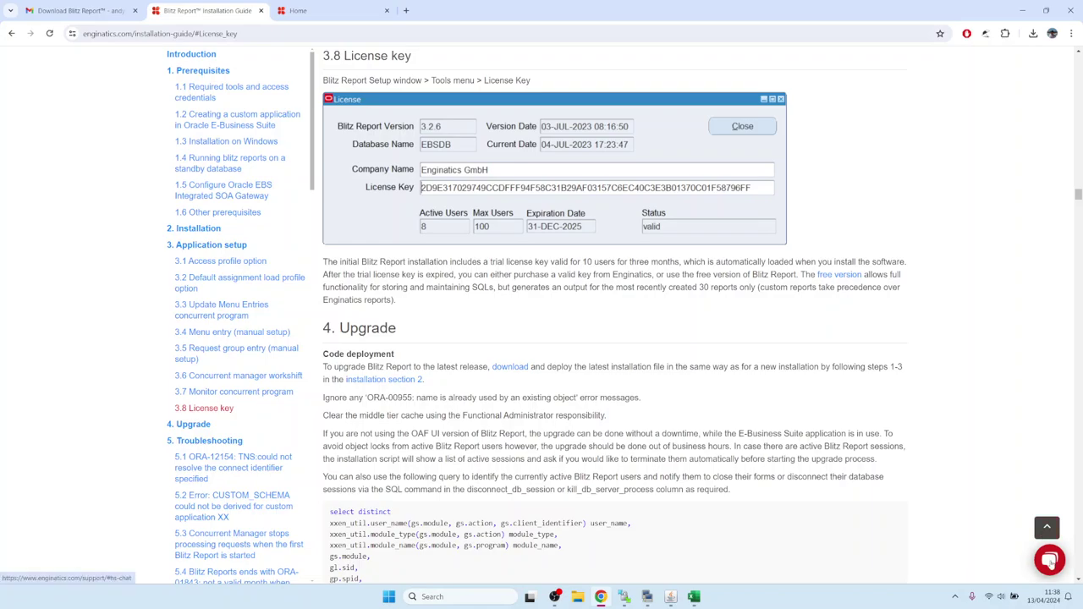
click(1049, 562)
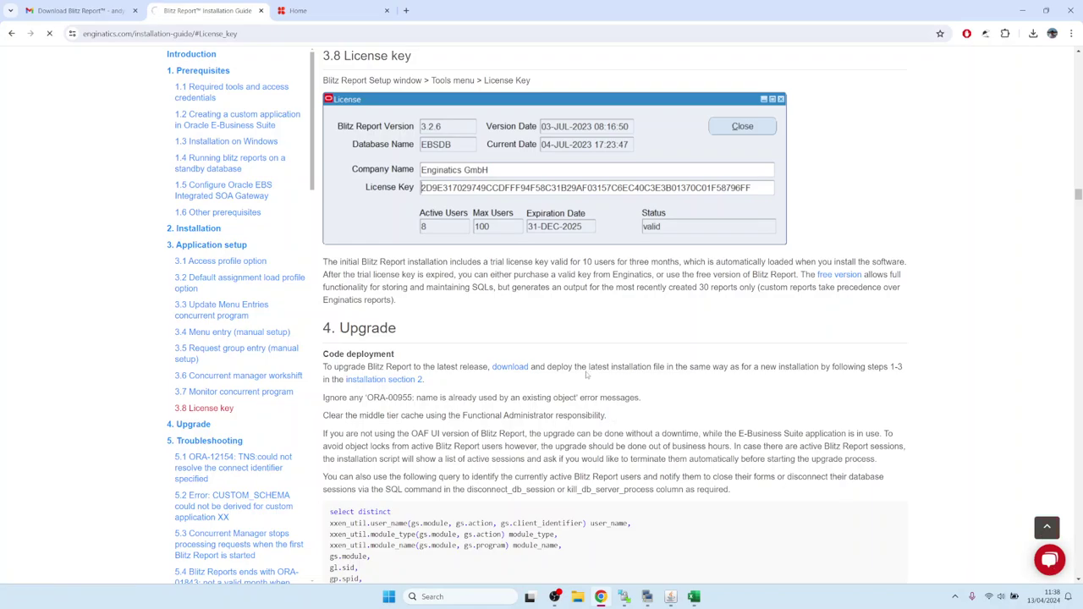